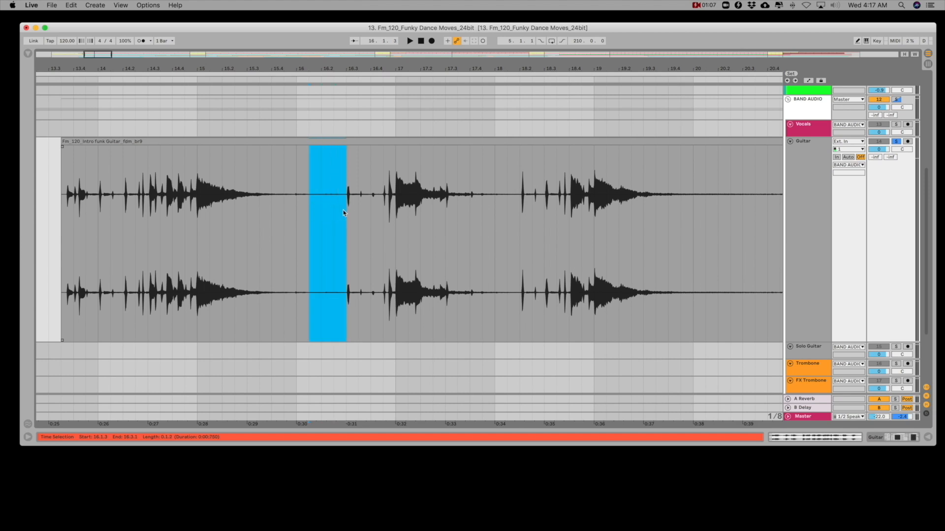
- Try deactivating the selected near-silent section of the Guitar clip, and delete that section instead
key("0")
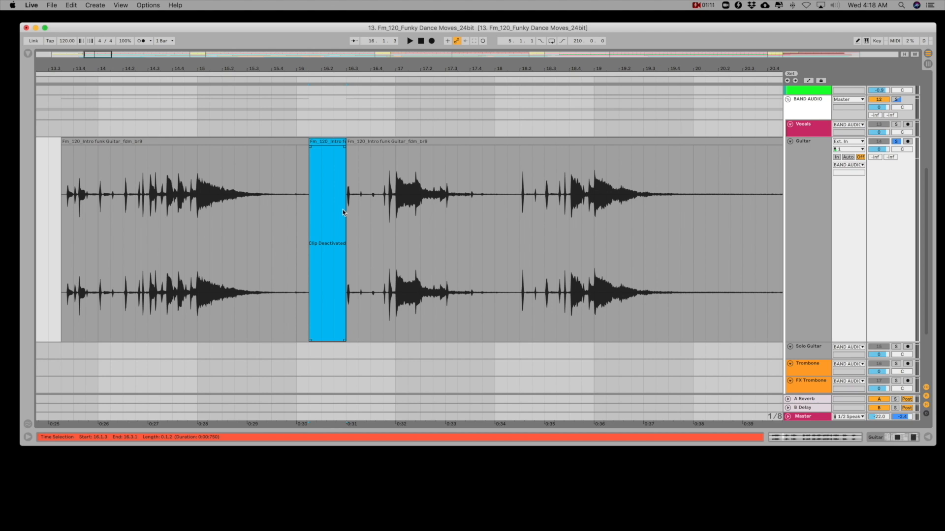
key("super+z")
key("Delete")
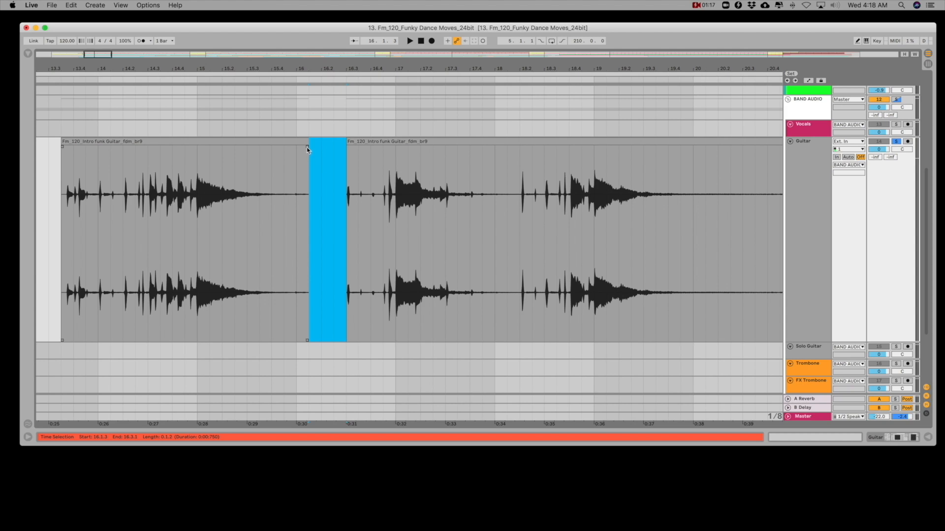
- Add a fade-out about one beat long and a very short fade-in to the first Guitar clip
left_click_drag(307, 147, 281, 153)
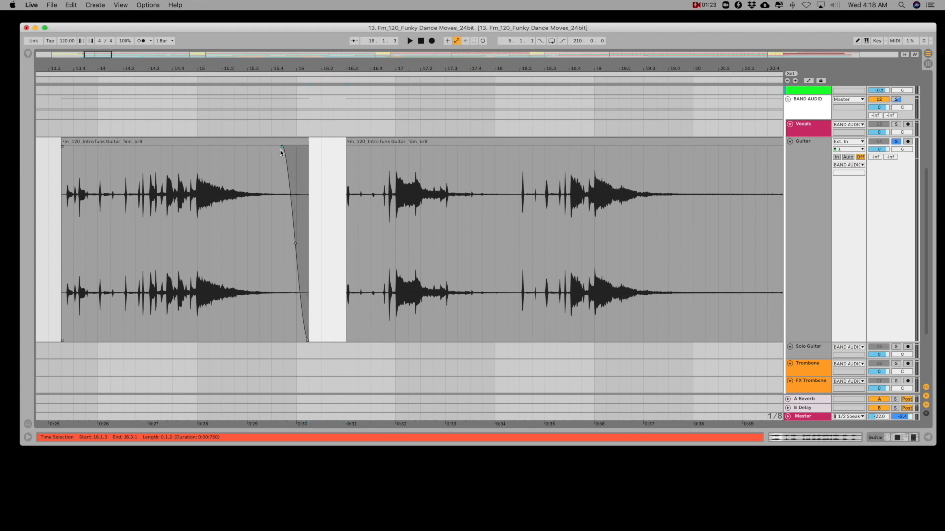
left_click(63, 149)
mouse_move(62, 149)
left_mouse_down()
mouse_move(73, 150)
mouse_move(64, 149)
left_mouse_up()
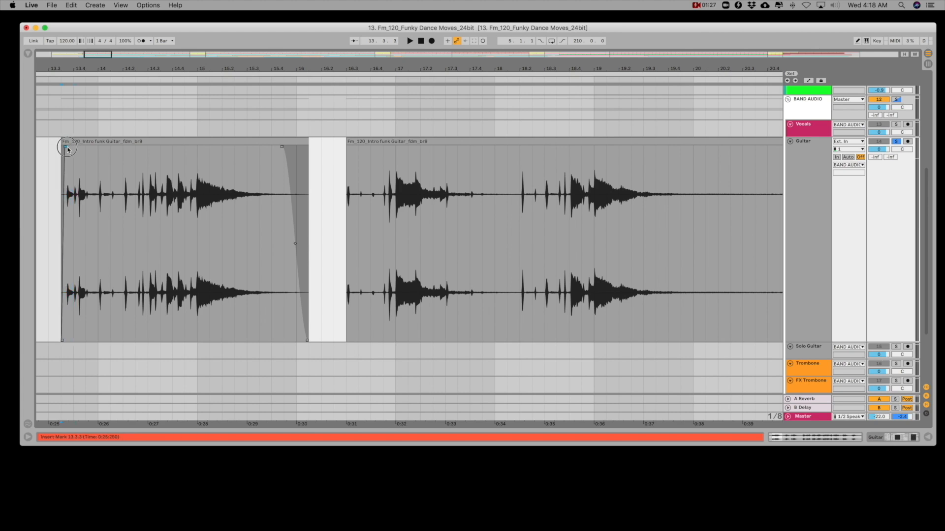
- Try moving the first Guitar clip back to start at bar 13, and undo the move
scroll(342, 225, "left", 3)
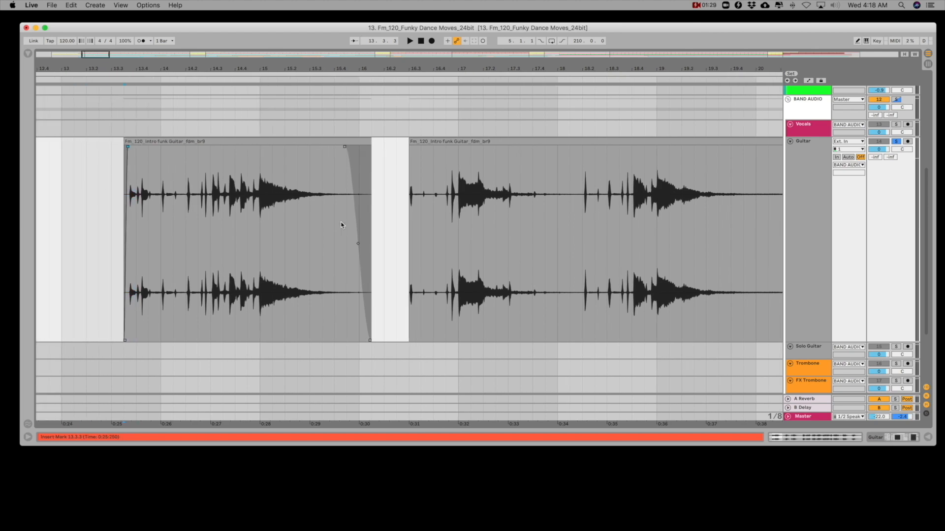
scroll(351, 226, "left", 3)
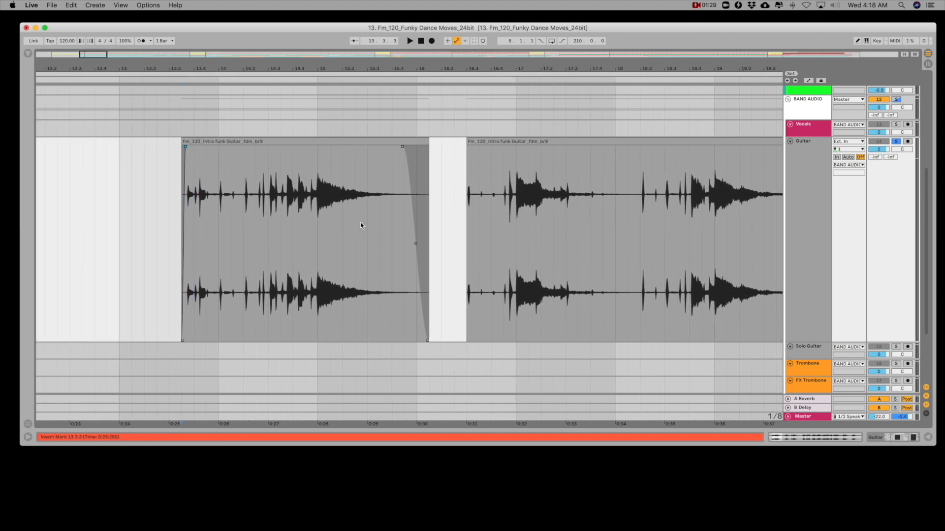
left_click(278, 141)
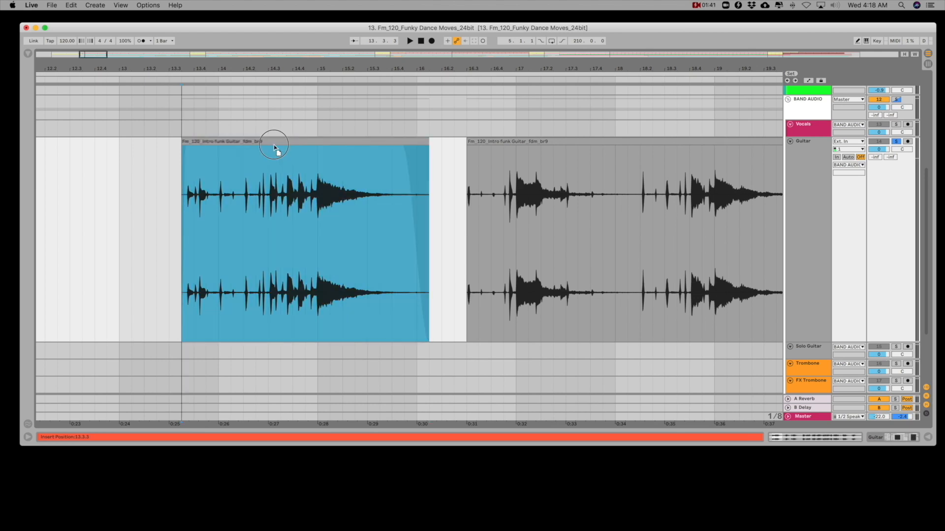
left_click_drag(275, 146, 208, 143)
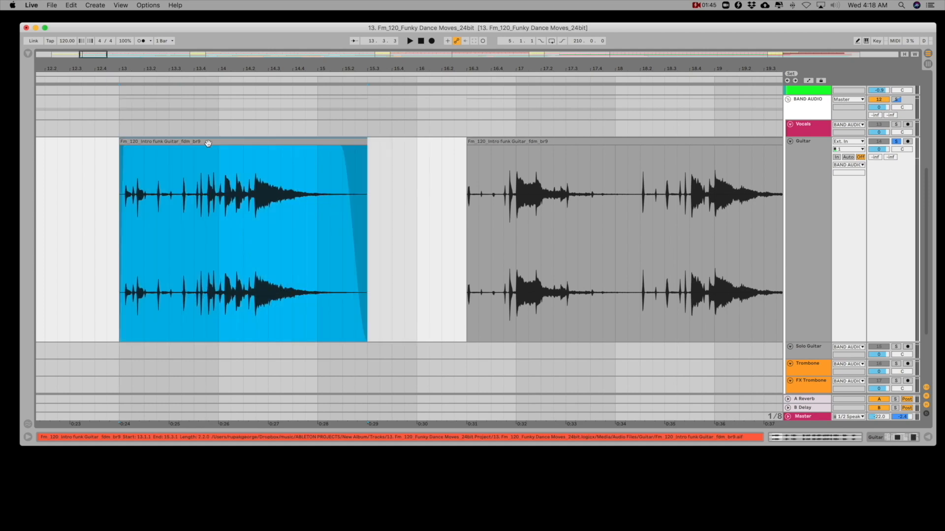
key("super+z")
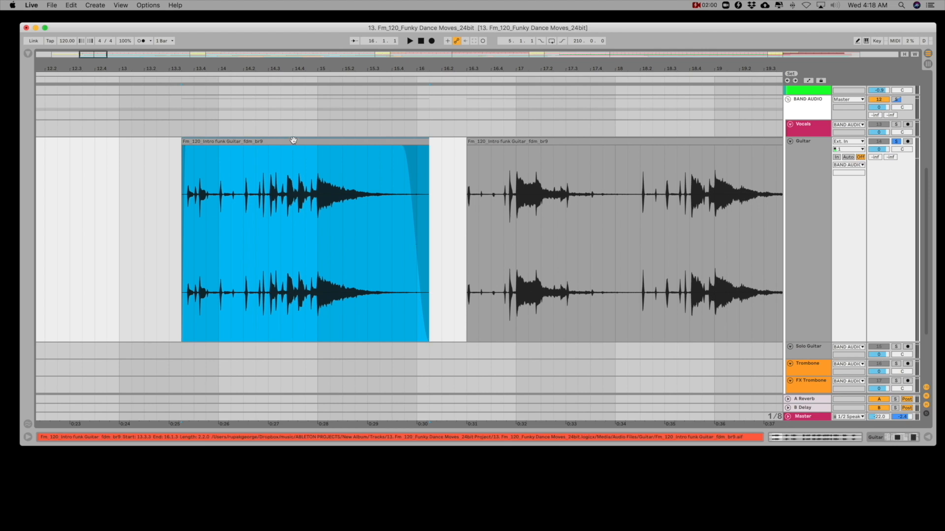
- Nudge the first Guitar clip back in 1/8 steps to bar 13 and return it to its original position
key("Left")
key("Left")
key("Left")
key("Left")
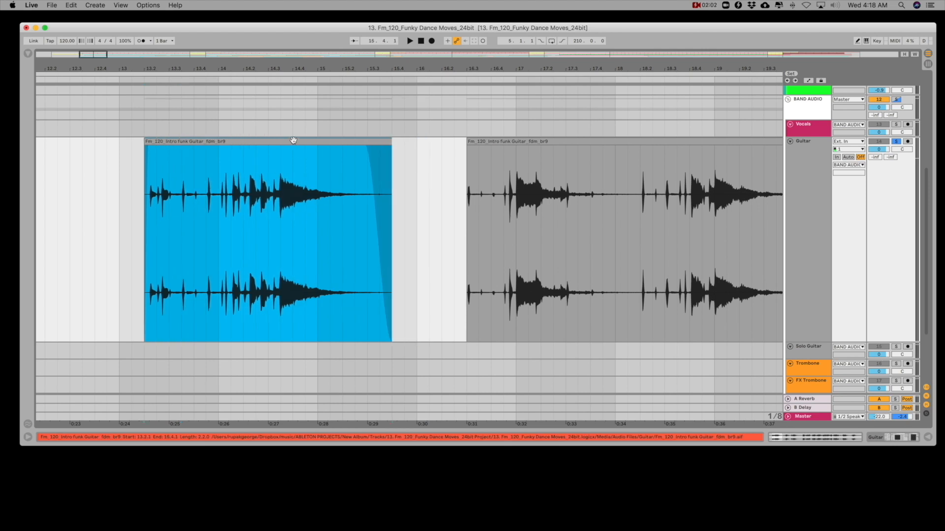
key("Left")
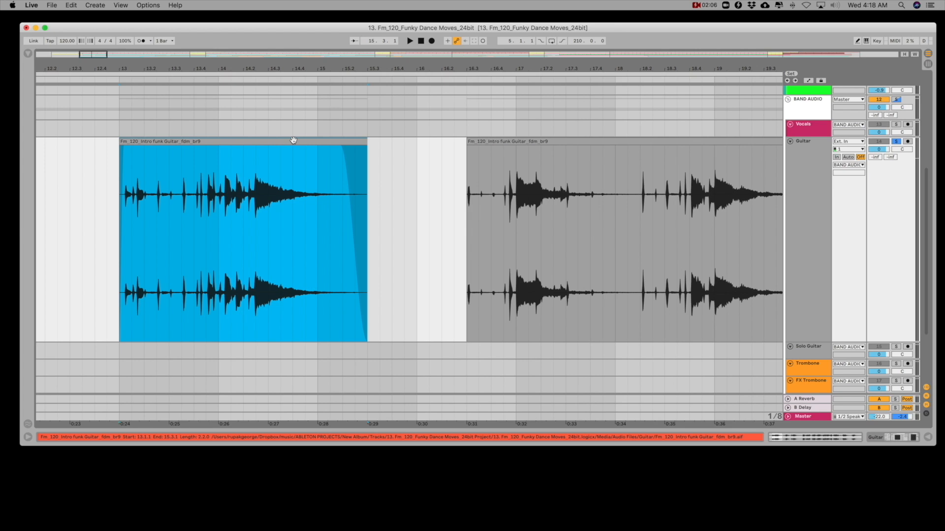
key("Right")
key("Right")
key("Right")
key("Right")
key("Right")
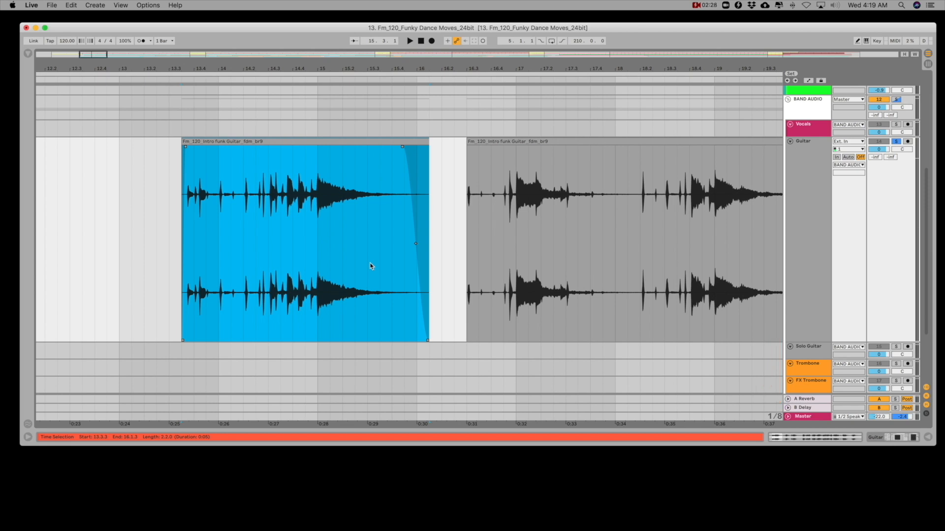
- Narrow the grid to 1/16 and nudge the first Guitar clip one step back and forward again
key("super+1")
key("Left")
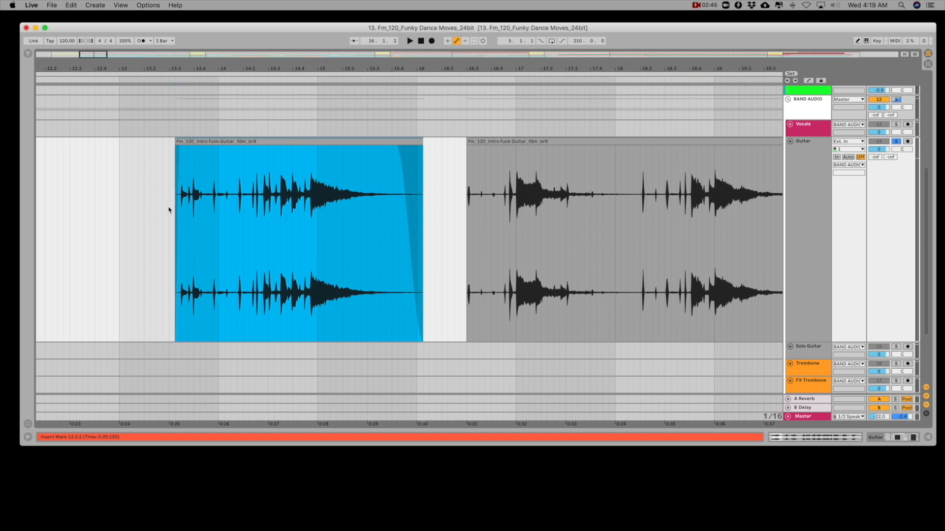
key("Right")
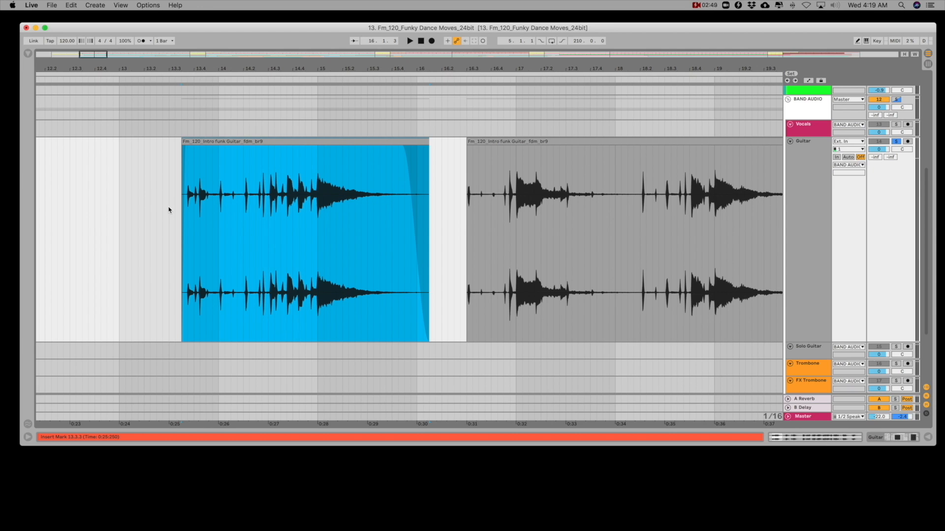
- Widen the grid to 1/1 and nudge the first Guitar clip back to bar 13 and forward again
key("super+2")
key("super+2")
key("Left")
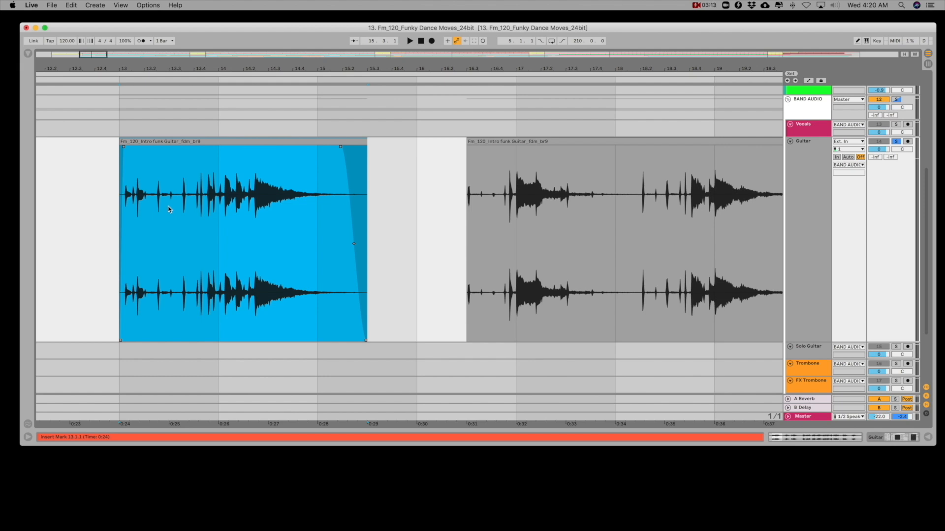
key("Right")
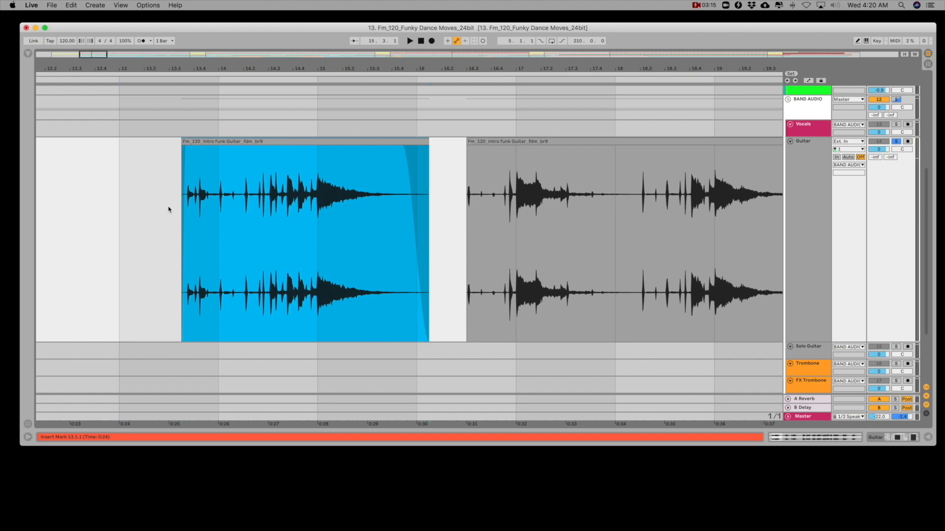
- Switch the grid to 1/4T triplets and step the insert marker from 13.3.1 back to 13.1.1
key("super+1")
key("super+3")
key("super+3")
key("super+3")
left_click(169, 210)
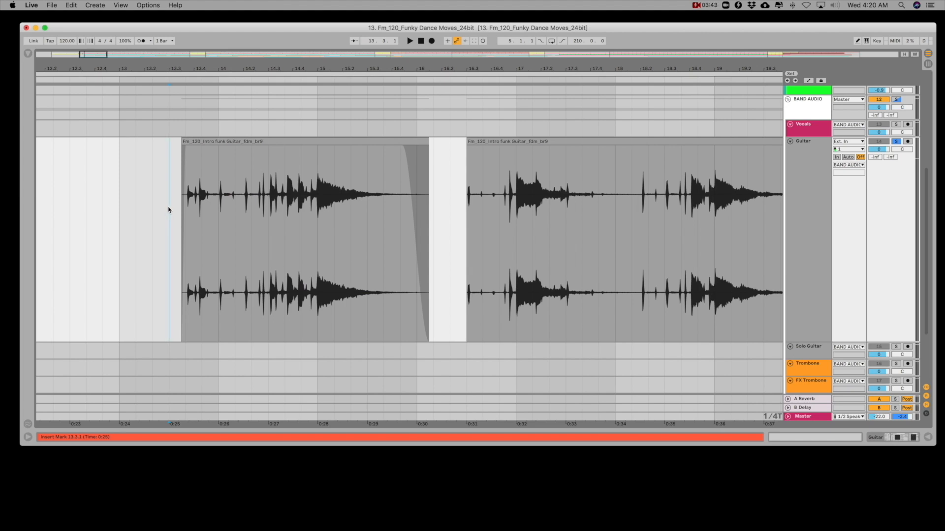
key("Left")
key("Left")
key("Left")
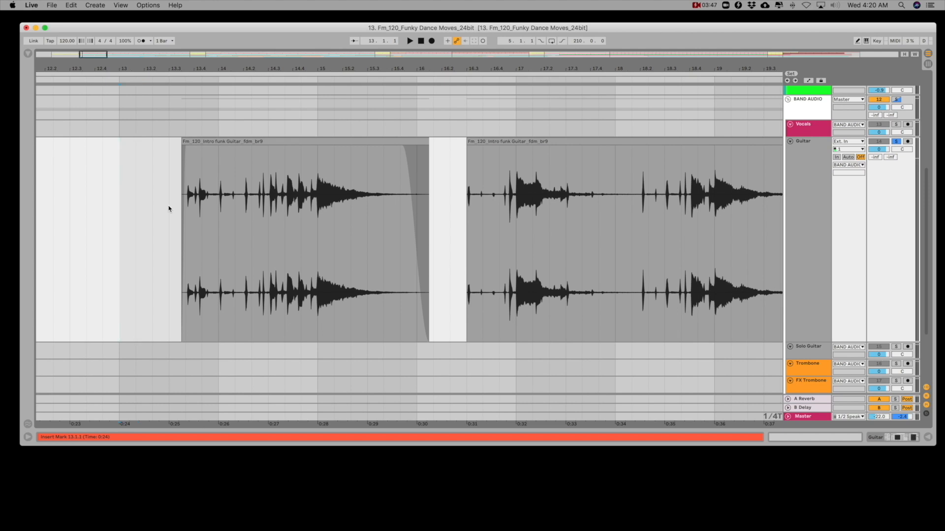
- Step the insert marker back and forth along the triplet grid and set the grid to 1/2
key("Right")
key("Right")
key("Left")
key("Left")
key("Right")
key("super+2")
key("Left")
key("Right")
key("Left")
- Copy the first Guitar clip, paste it at 12.3.1, and undo the paste
left_click(260, 141)
key("super+c")
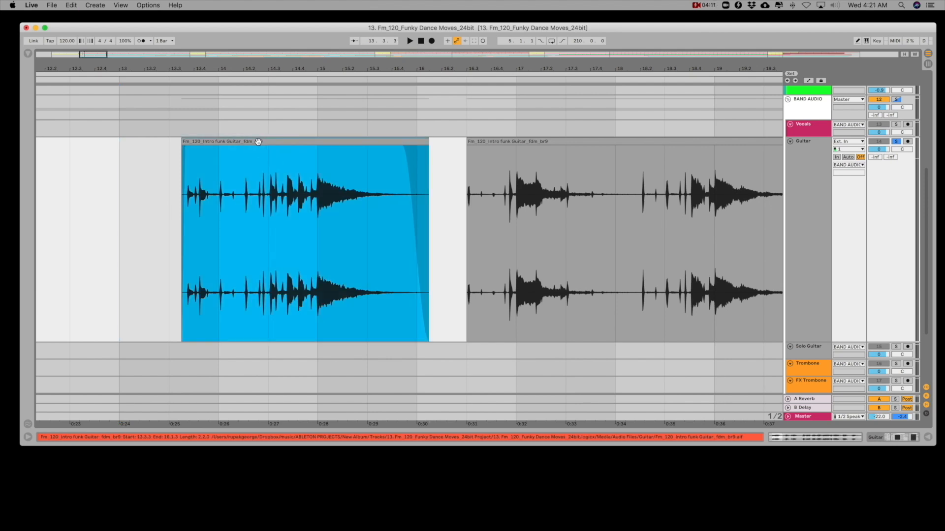
left_click(118, 201)
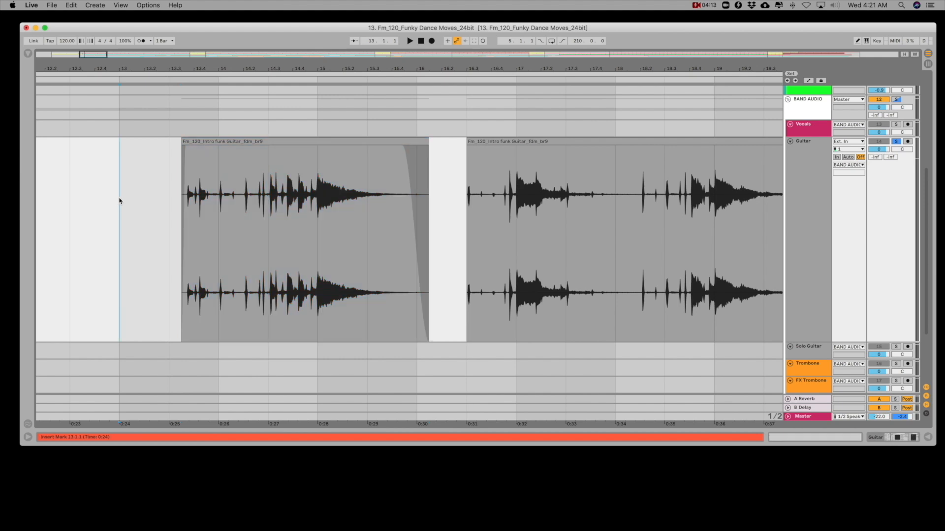
key("Left")
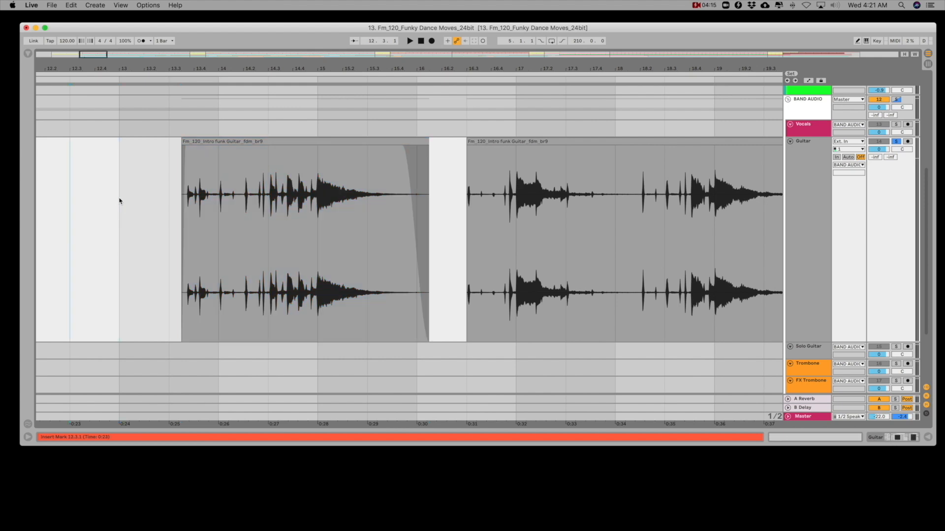
key("super+v")
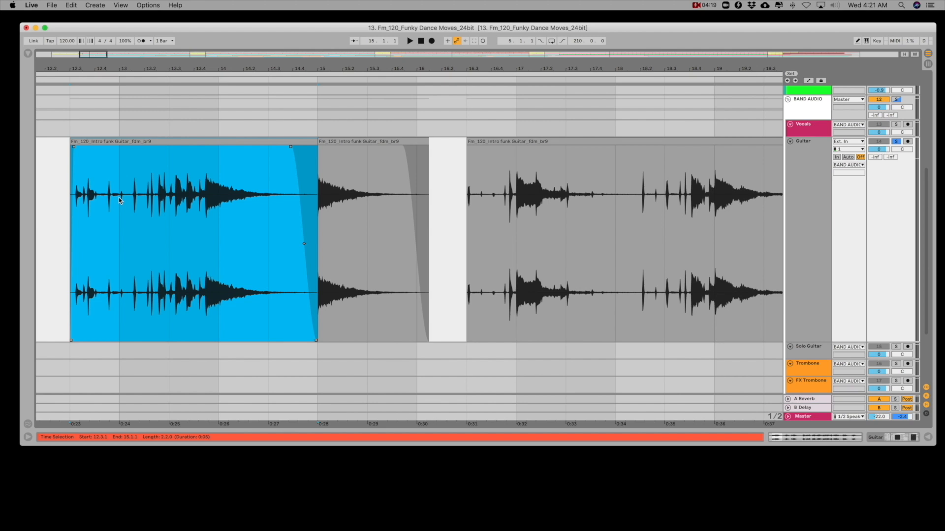
key("super+z")
key("super+z")
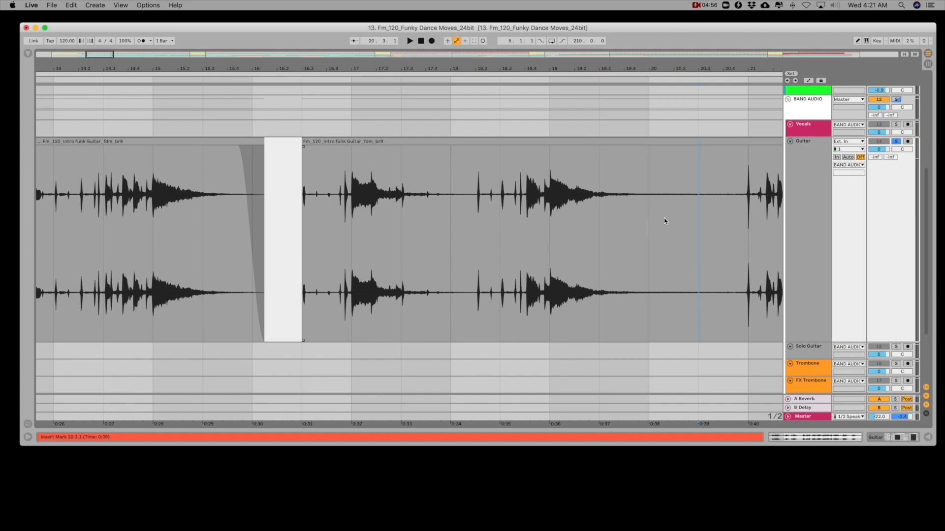
- Split the second Guitar clip at 20.3.1, in the silence before the next phrase
scroll(663, 221, "left", 1)
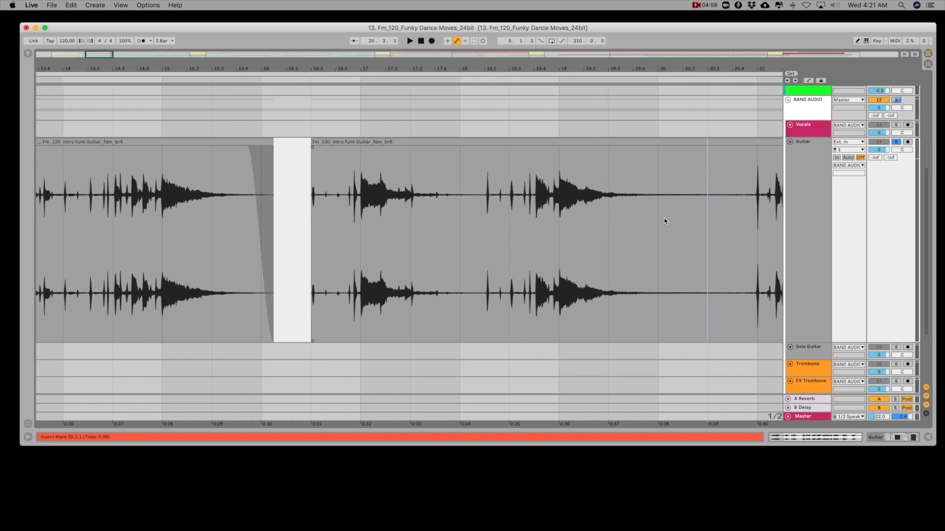
scroll(663, 221, "right", 1)
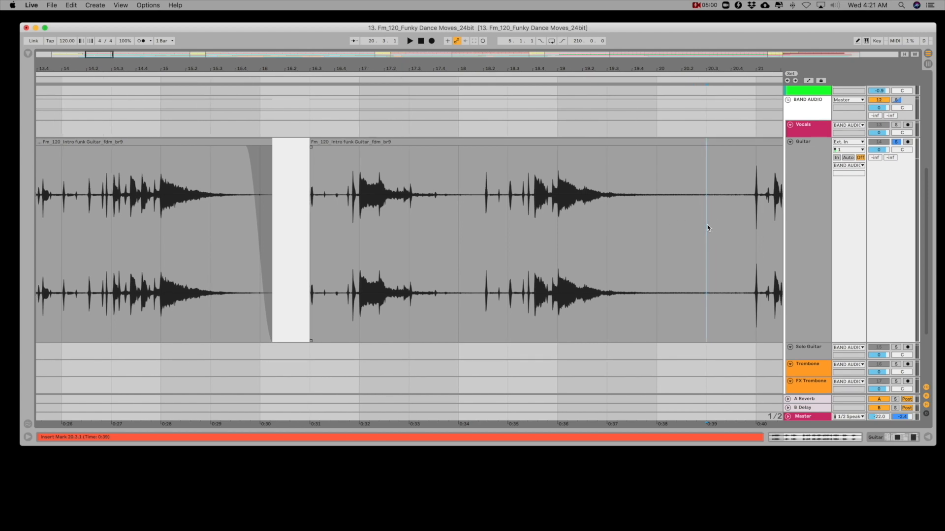
key("super+e")
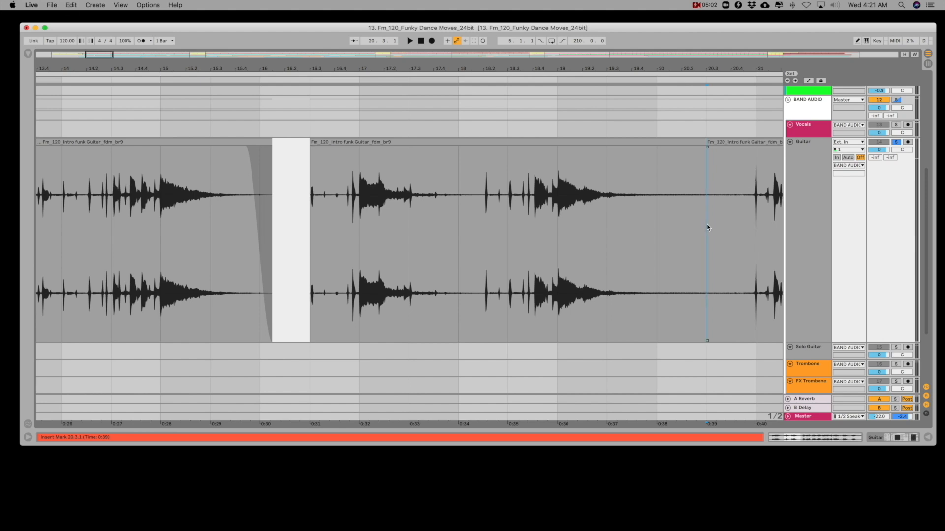
- Nudge the first Guitar clip back two 1/2 grid steps so it starts at 13.1.1
scroll(707, 227, "left", 10)
scroll(615, 198, "right", 3)
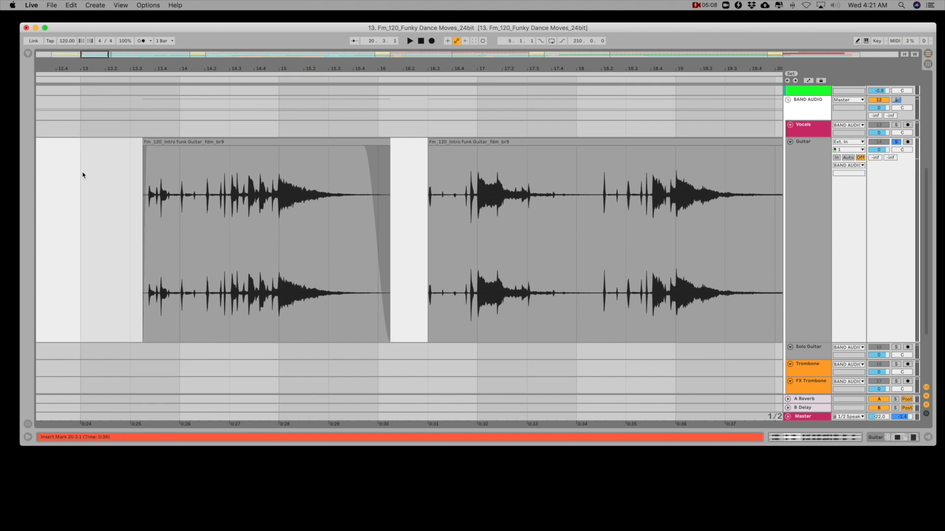
scroll(426, 159, "right", 1)
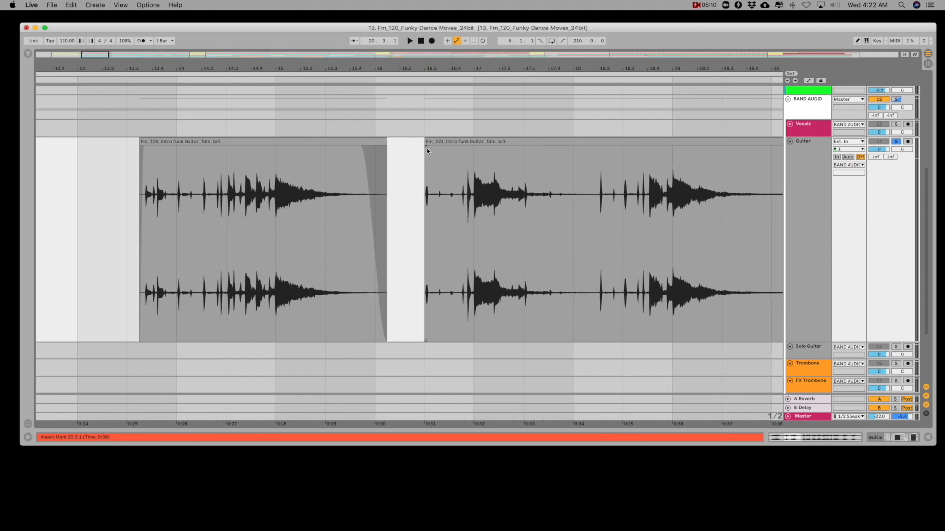
left_click(316, 143)
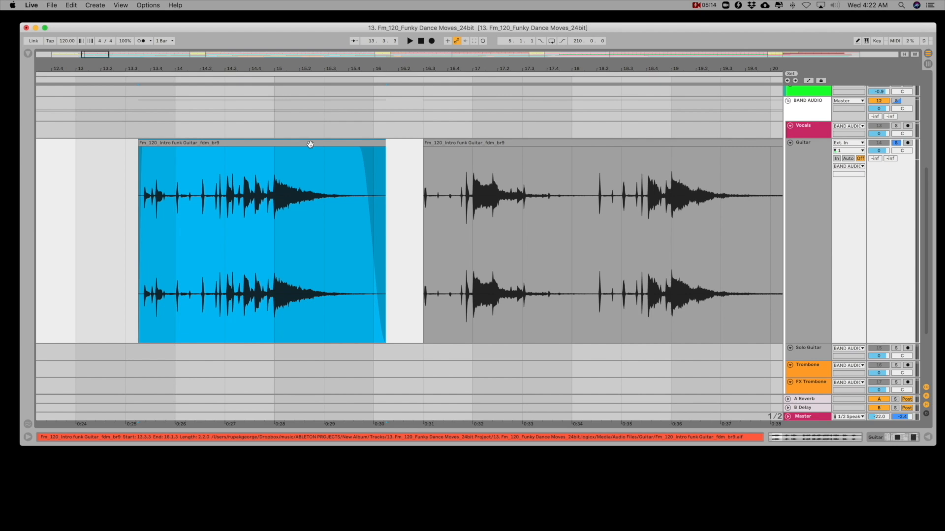
key("Left")
key("Left")
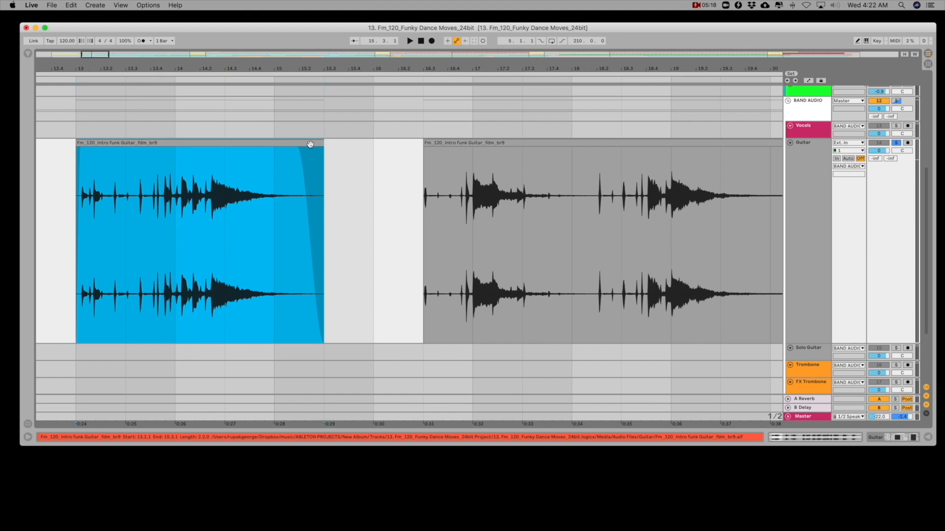
- Nudge the second Guitar clip back four 1/2 grid steps to 15.3.1, directly after the first clip
left_click(435, 144)
key("Left")
key("Left")
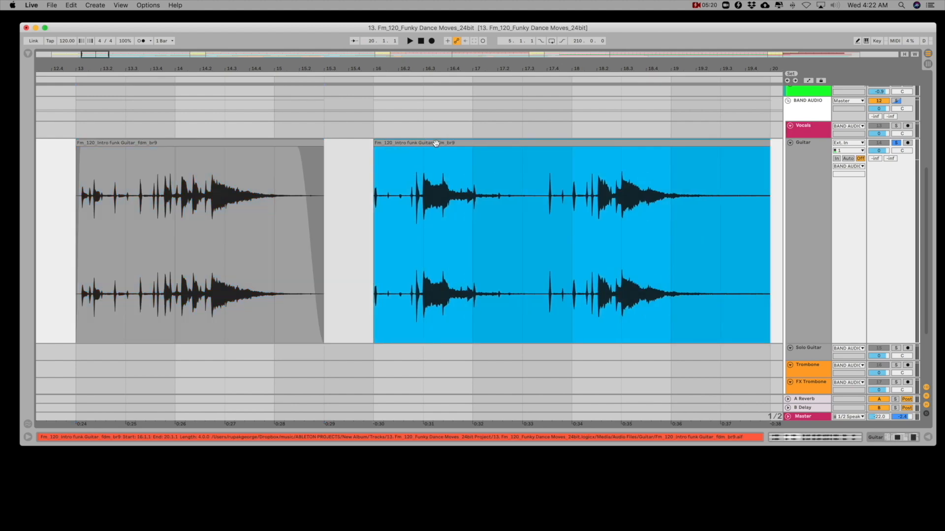
key("Left")
key("Left")
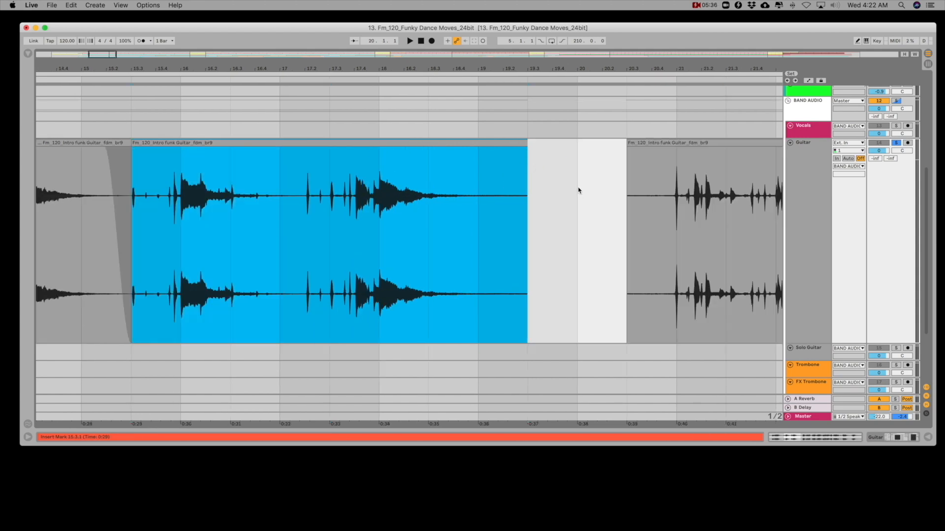
- Narrow the grid to 1/16 and split the second Guitar clip at 19.2.3, just before its end
left_click(516, 220)
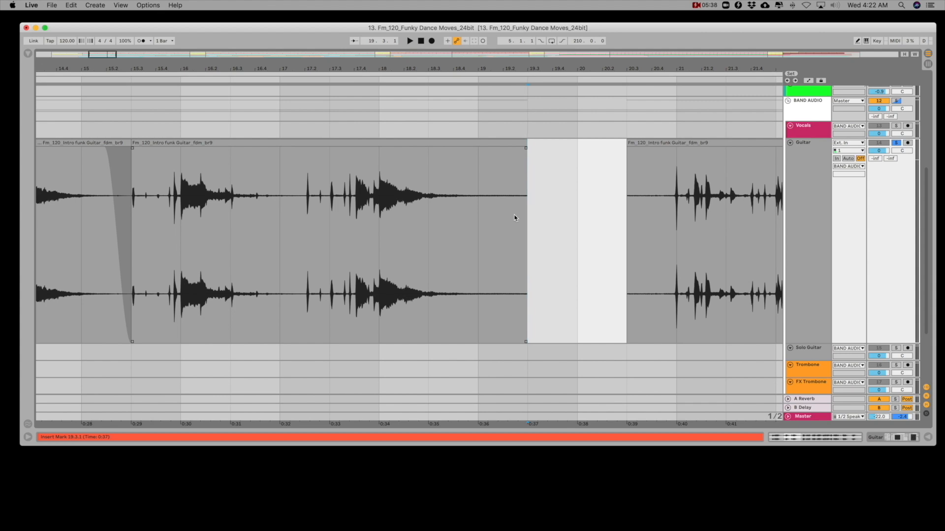
key("super+1")
key("super+1")
key("super+1")
left_click(514, 219)
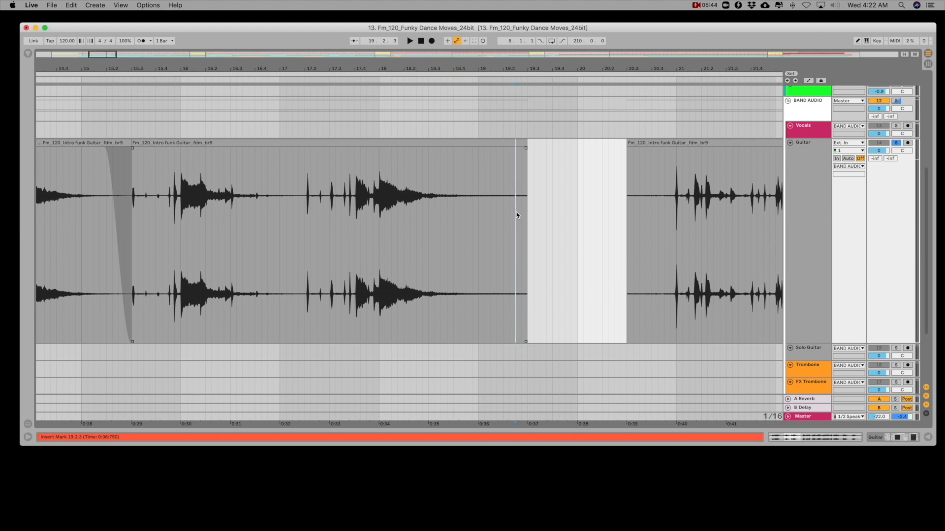
key("super+e")
- Nudge the short split-off Guitar piece forward in 1/16 steps until it starts at 19.4.3
key("Right")
key("Right")
key("Right")
key("Right")
key("Right")
key("Right")
key("Right")
key("Right")
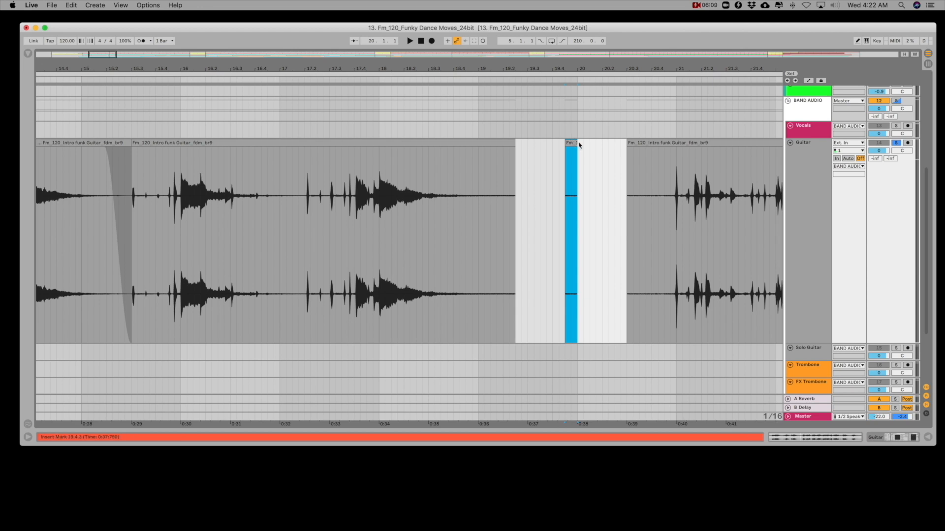
- Extend the short split-off Guitar piece just past 20.1.1, then split it there and delete the excess so it ends exactly at 20.1.1
mouse_move(578, 143)
left_mouse_down()
mouse_move(590, 143)
mouse_move(581, 143)
left_mouse_up()
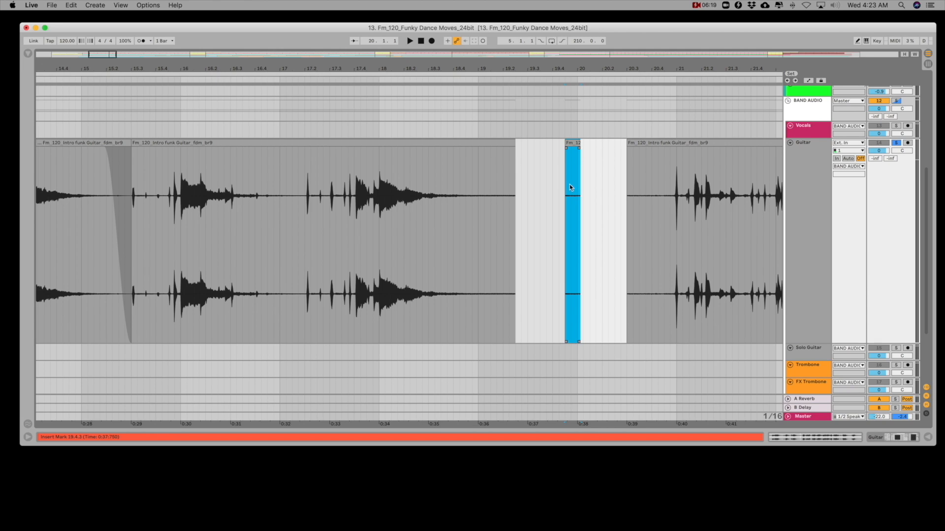
left_click(578, 217)
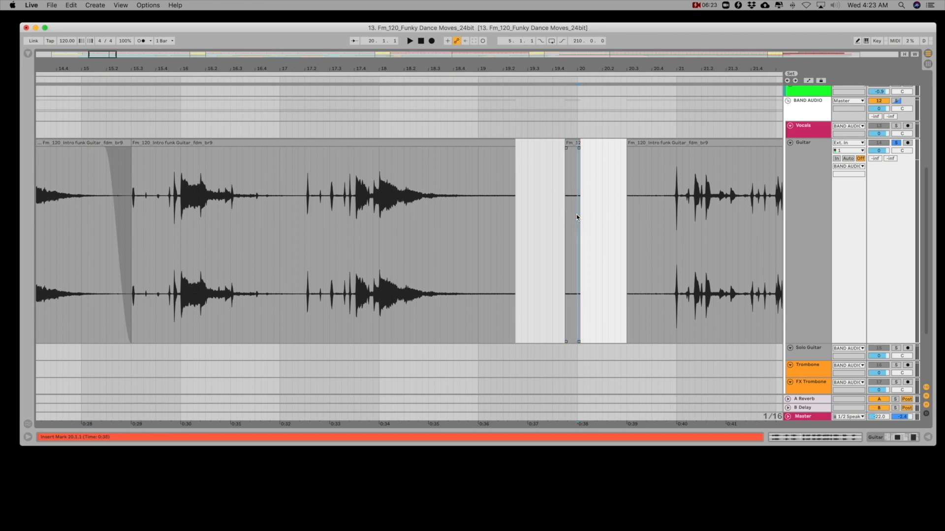
key("super+e")
left_click(578, 142)
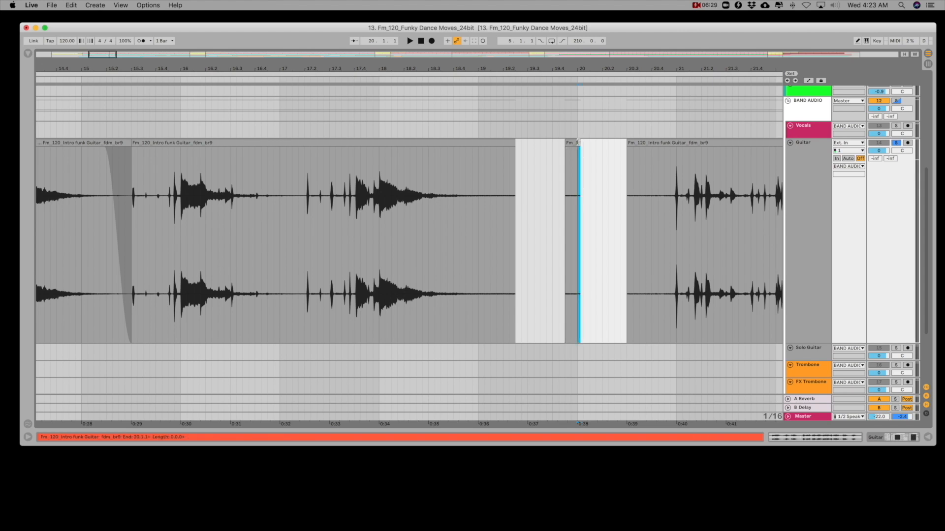
left_click(580, 145)
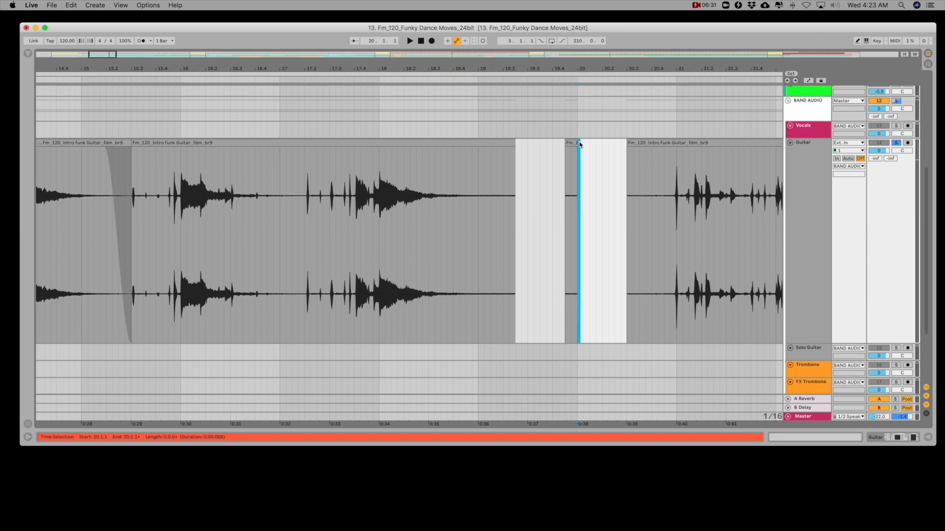
left_click(580, 143)
- Add a short fade-out at the end of the second Guitar clip and a short crossfade where the first and second clips meet
scroll(639, 197, "left", 5)
left_click_drag(699, 147, 688, 148)
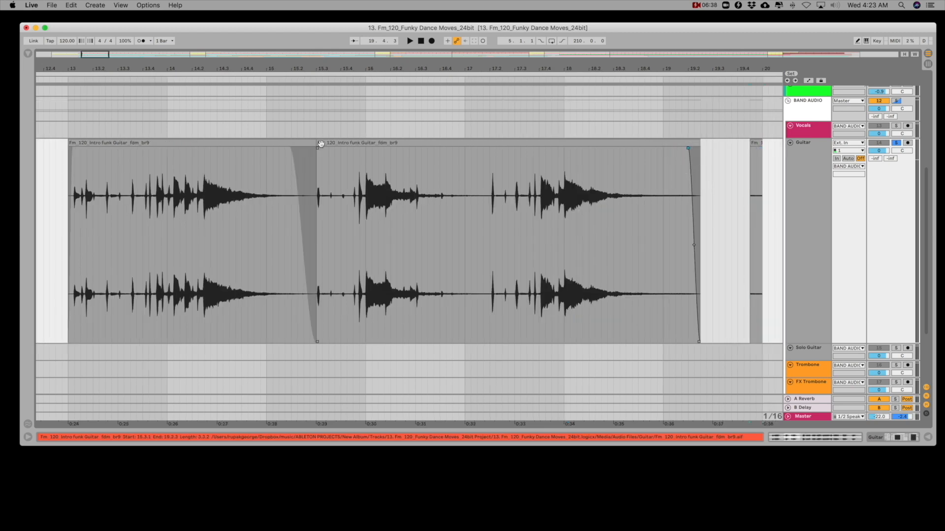
left_click_drag(317, 148, 306, 148)
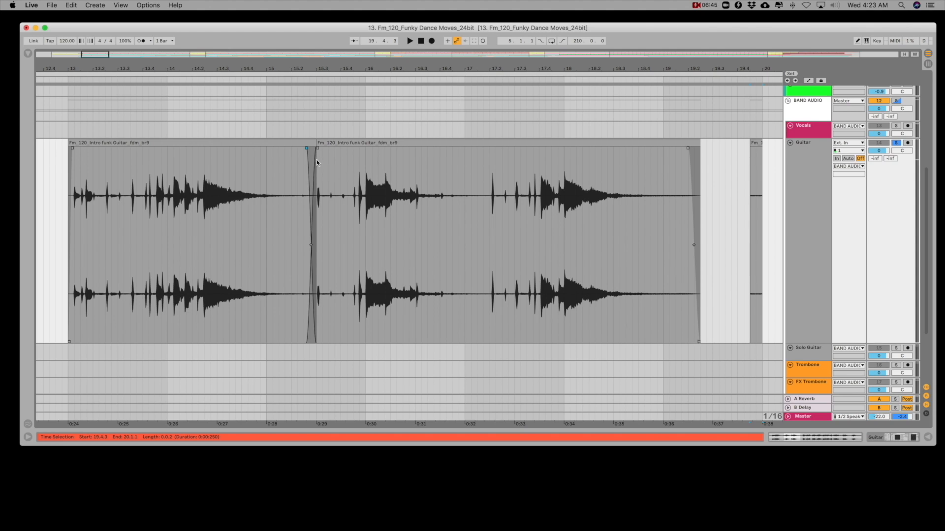
left_click_drag(687, 148, 686, 148)
- Open the short Guitar piece before 20.1.1 in the clip view and lower its clip gain to -60.3 dB
double_click(755, 145)
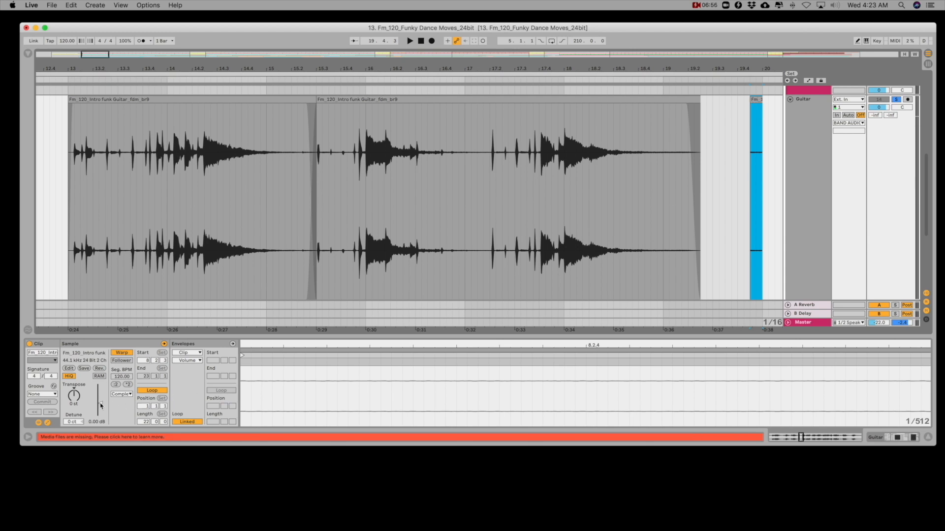
left_click_drag(100, 403, 101, 416)
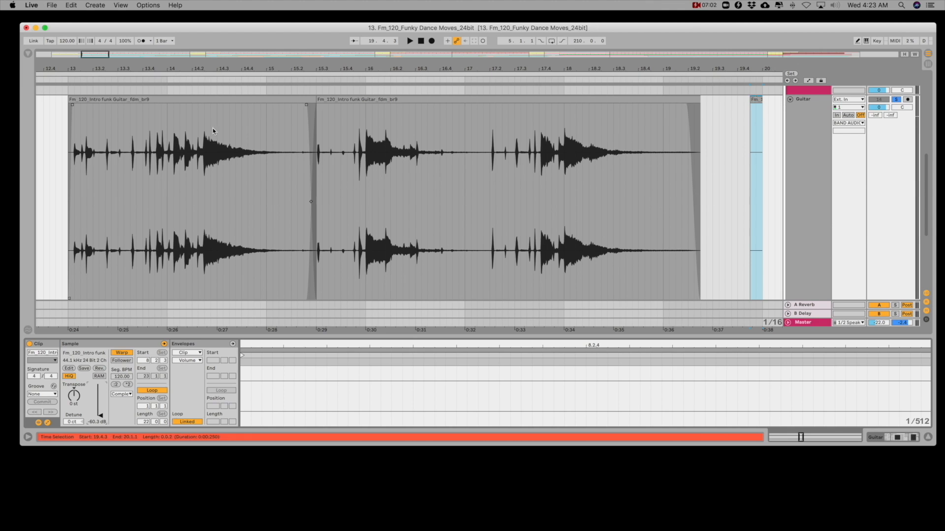
- Rename the first Guitar clip at 13.1.1 as "Fm_120_Guitar Edit"
left_click(199, 98)
left_click(200, 98)
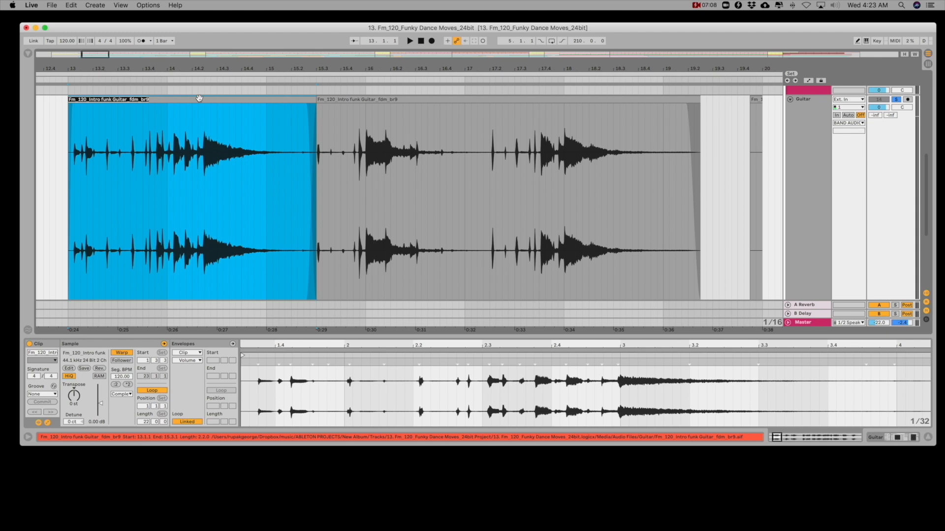
key("super+r")
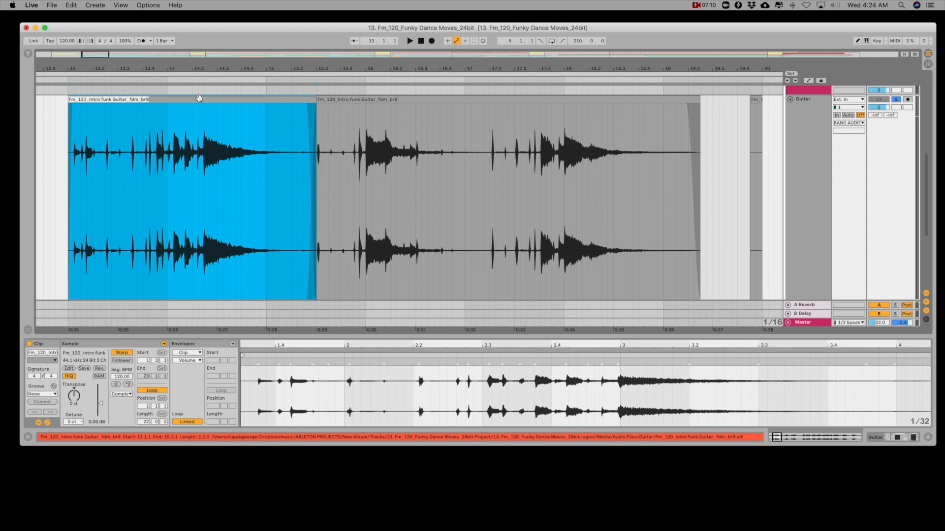
key("shift+End")
type("Guitar Edit")
key("Return")
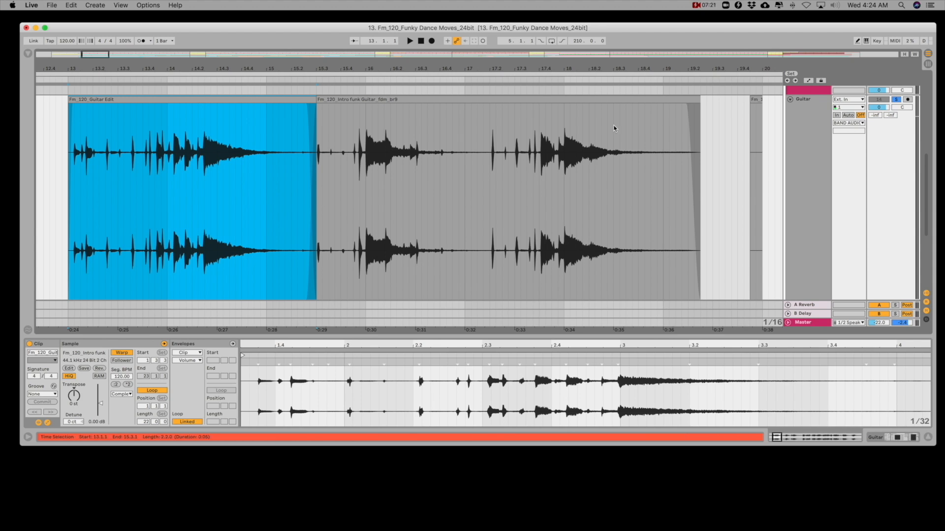
- Consolidate the three Guitar clips from 13.1.1 to 20.1.1 into one clip and set its gain to 0.00 dB
left_click(757, 99, "shift")
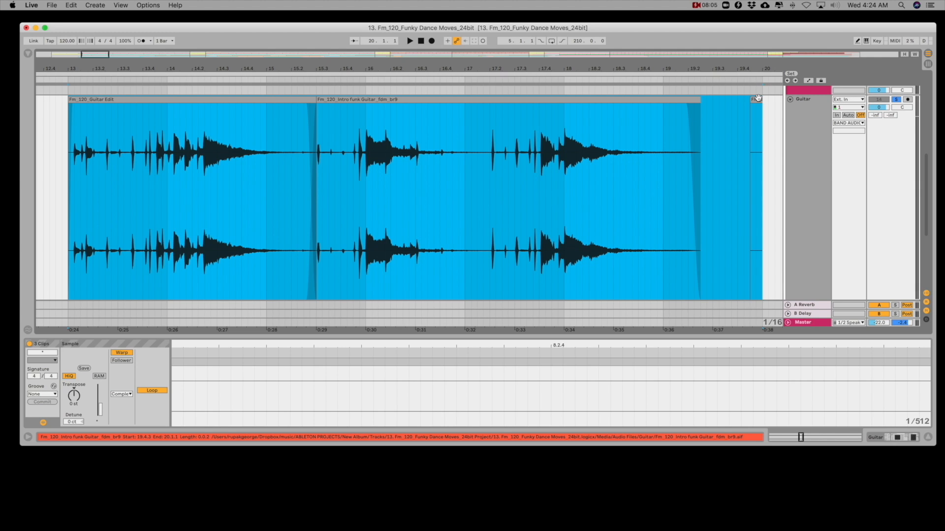
key("super+j")
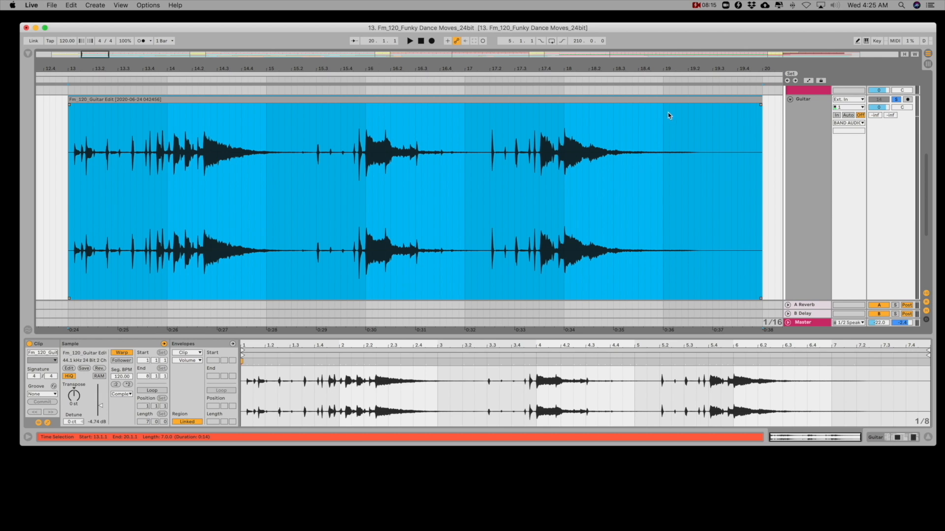
double_click(101, 409)
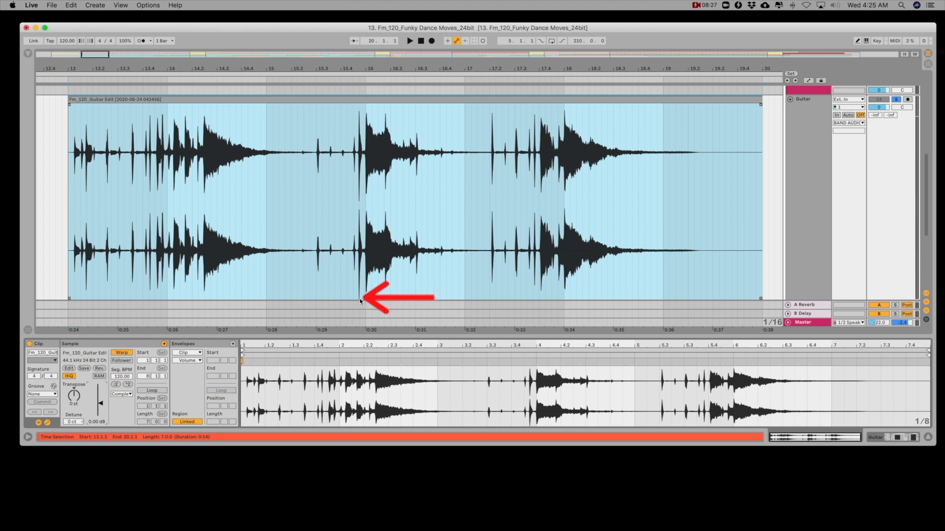
- Play the consolidated Guitar clip, resetting and checking the Guitar track's peak level in the Session view mixer, and stop playback
left_click(238, 103)
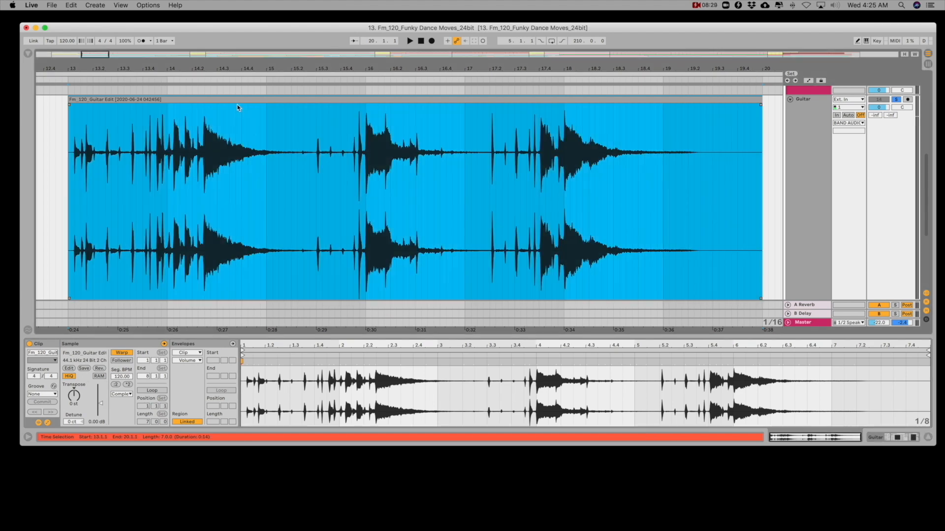
key("space")
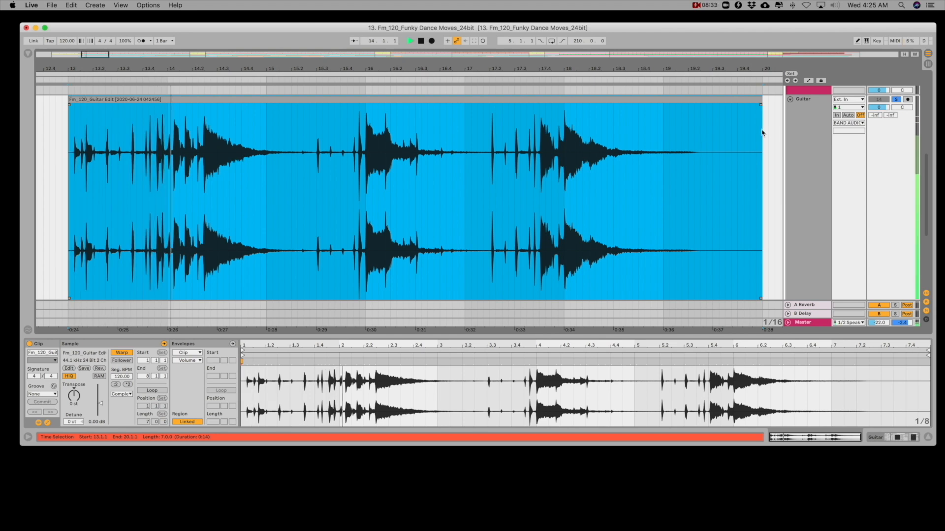
key("Tab")
scroll(661, 367, "right", 10)
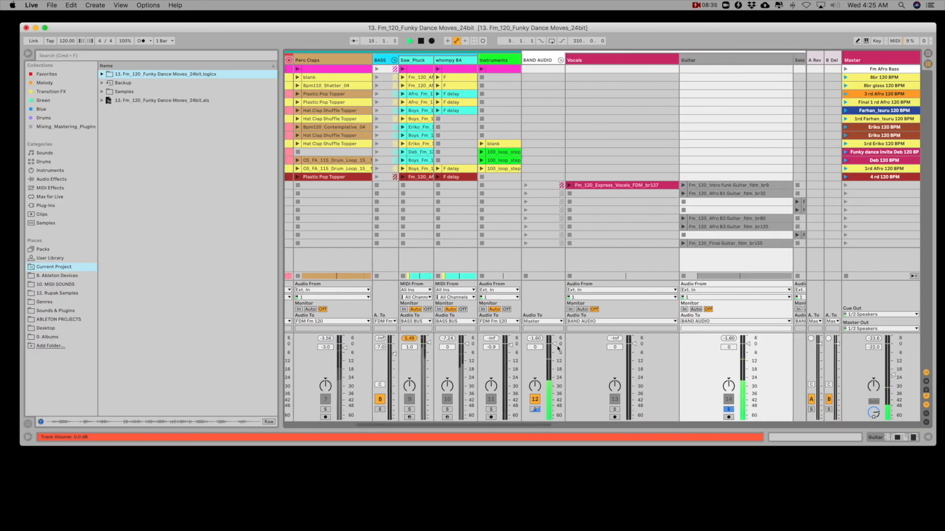
left_click_drag(471, 344, 470, 342)
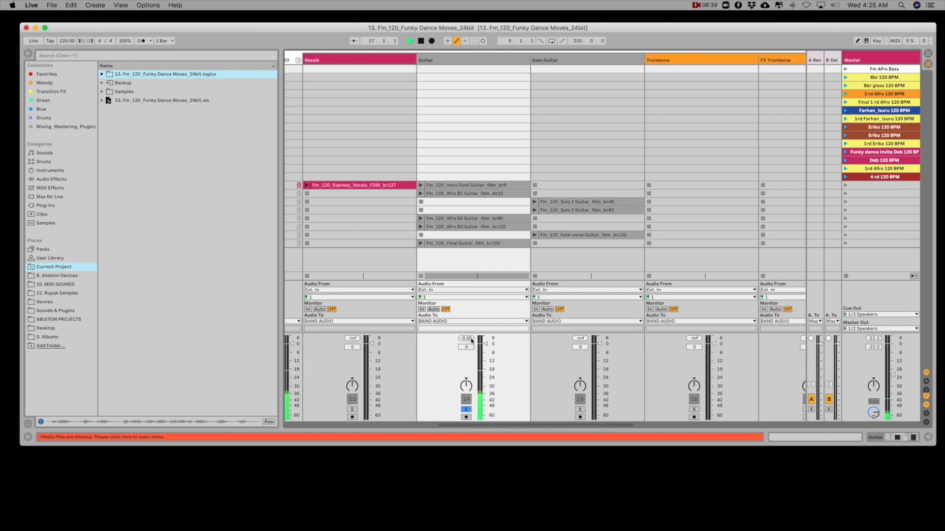
key("Tab")
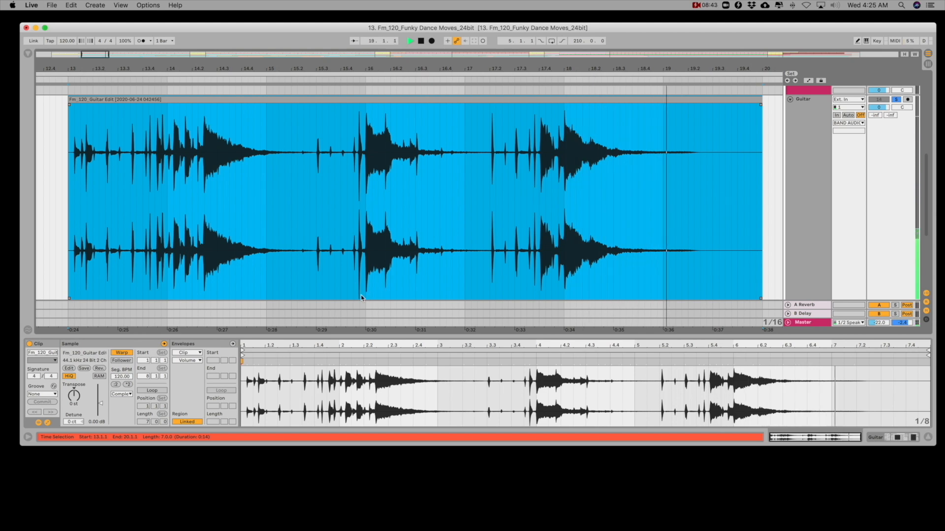
key("space")
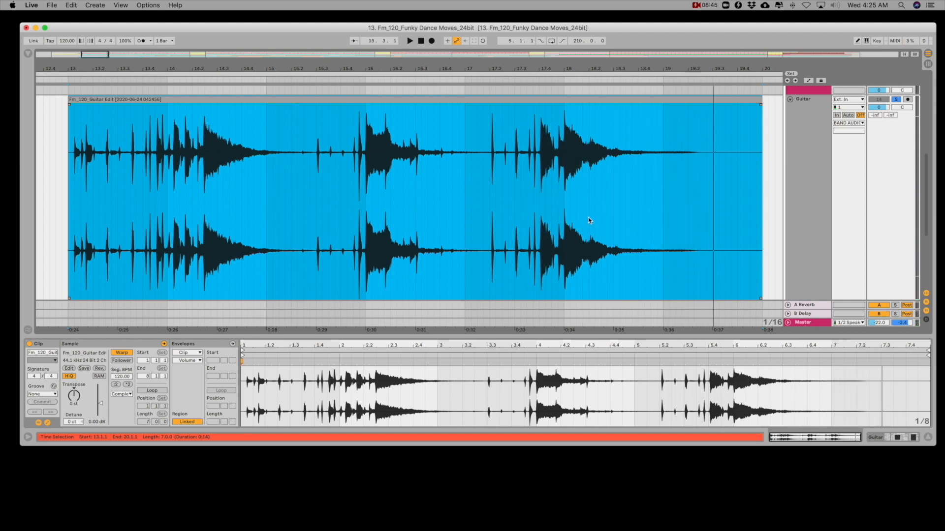
- Show the consolidated Guitar clip's file in the browser and remove the timestamp from the clip name, leaving "Fm_120_Guitar Edit"
right_click(468, 101)
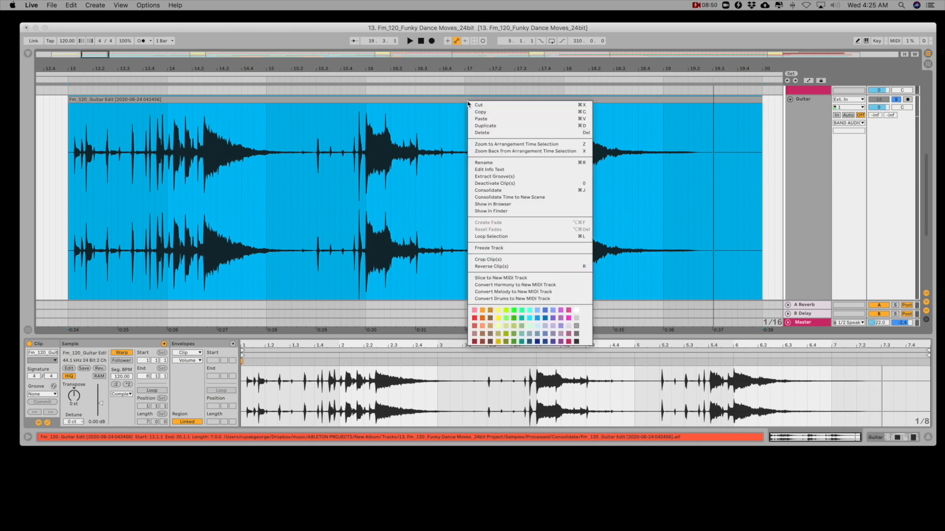
left_click(494, 205)
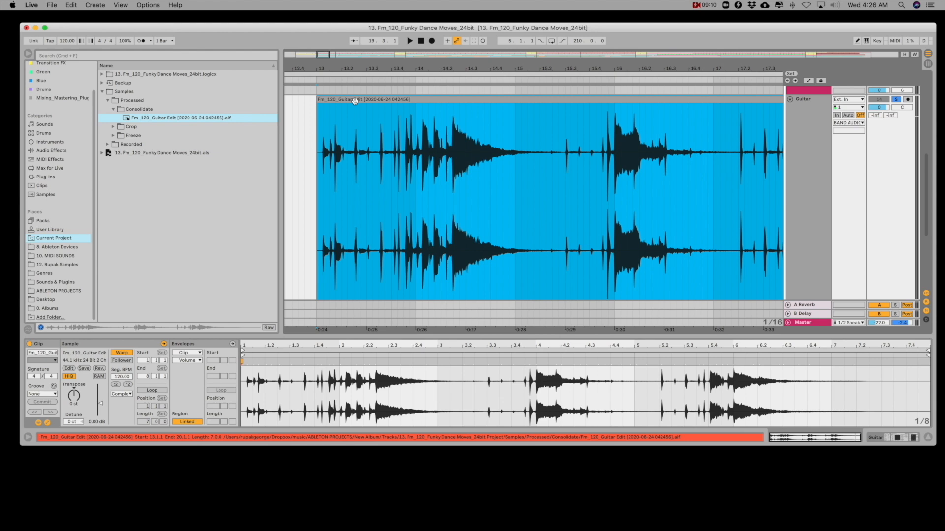
left_click(355, 101)
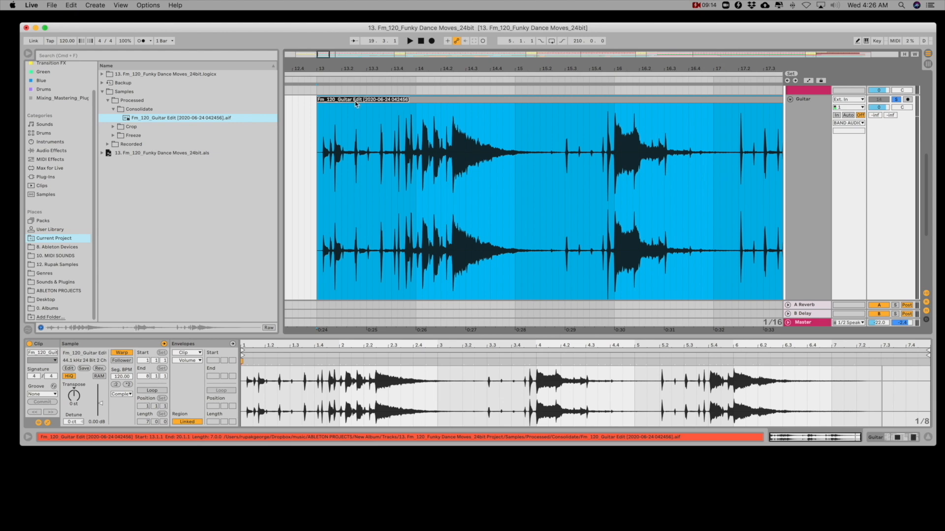
left_click(355, 102)
key("BackSpace")
key("Return")
left_click(354, 100)
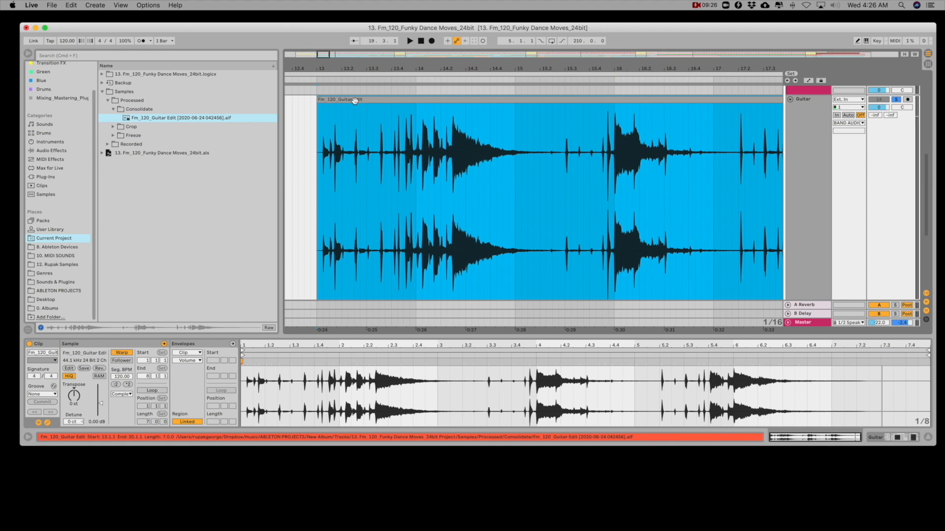
- Rename the audio file in the Consolidate folder as "Fm_120_Guitar Edit"
left_click(205, 119)
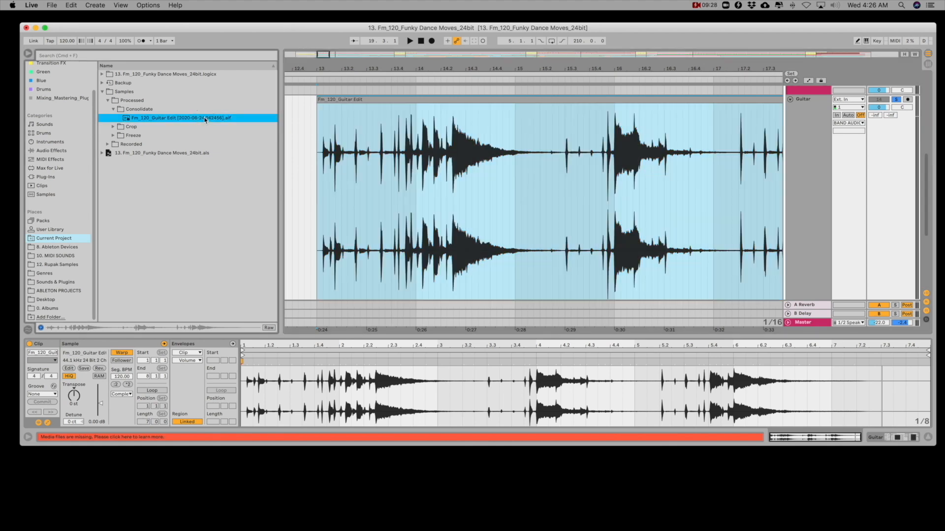
key("super+r")
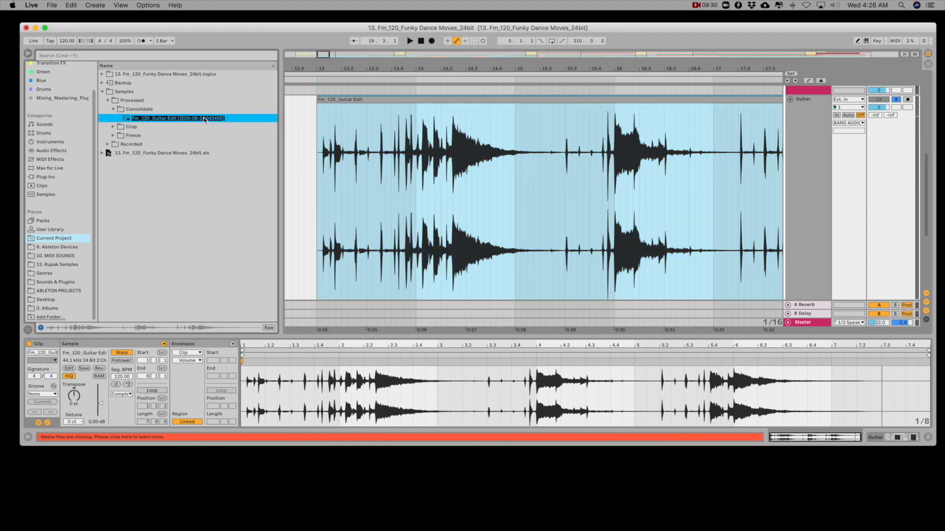
type("Fm_120_Guitar Edit")
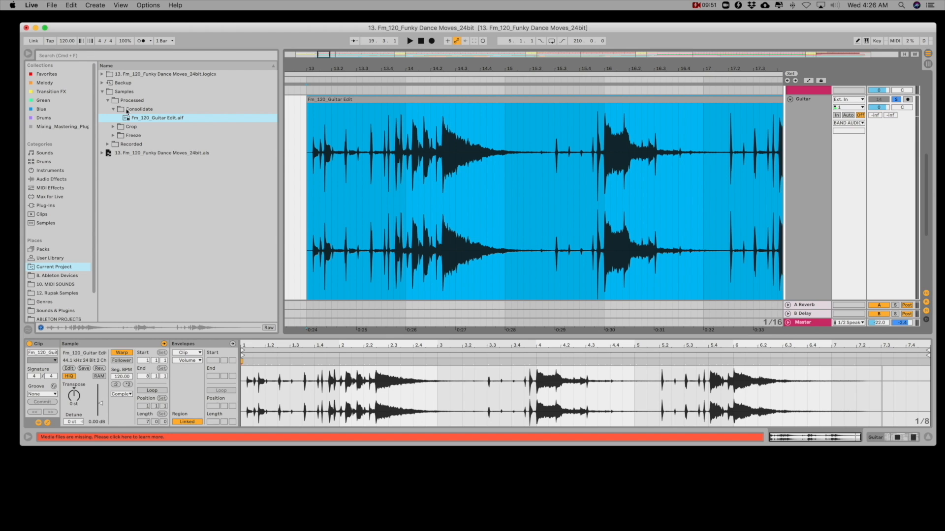
- Create a new folder named "Guitar" inside the project's Samples folder
left_click(124, 92)
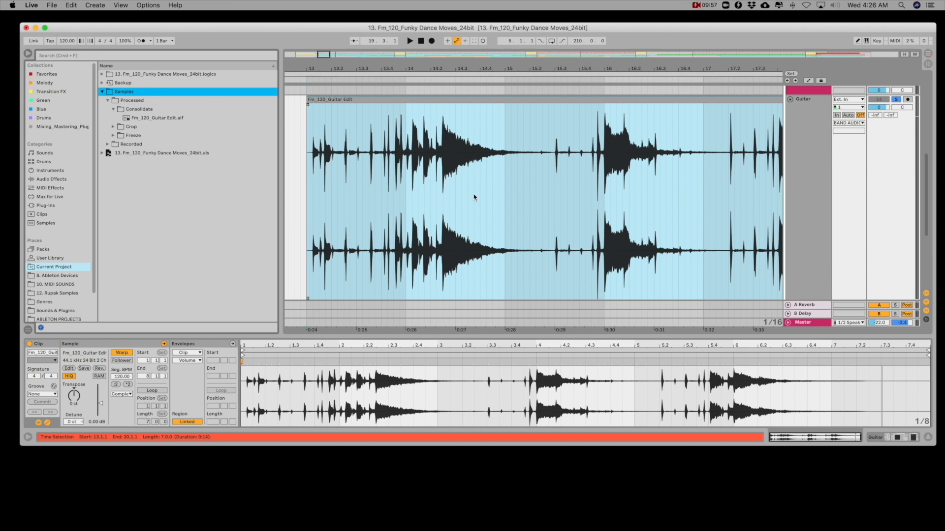
left_click(422, 100)
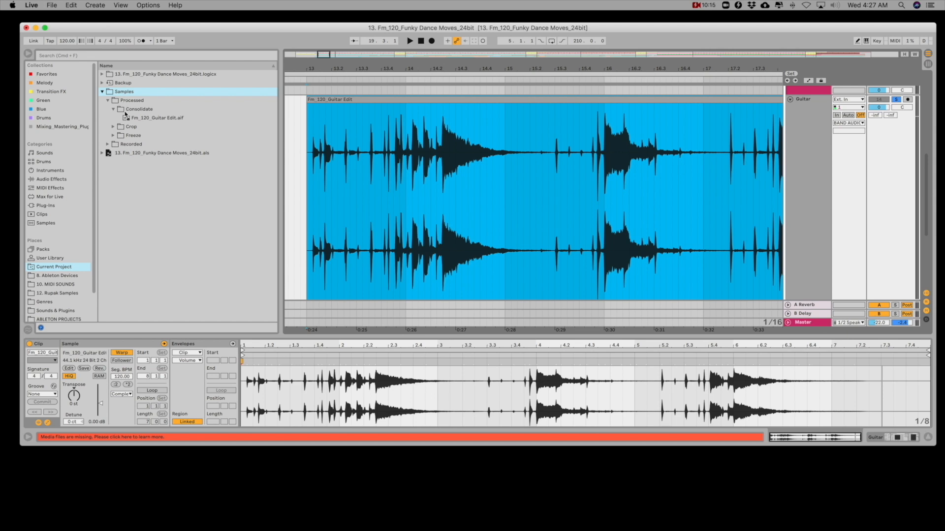
right_click(117, 93)
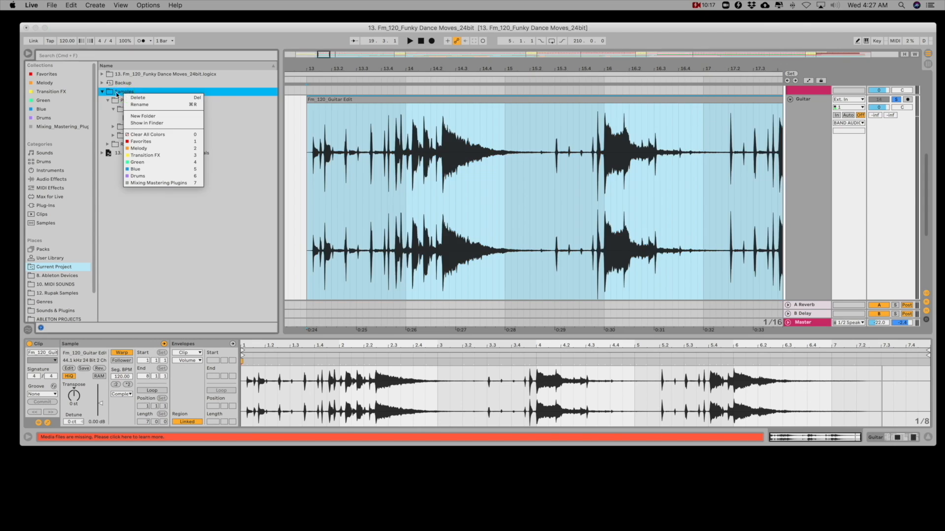
left_click(138, 116)
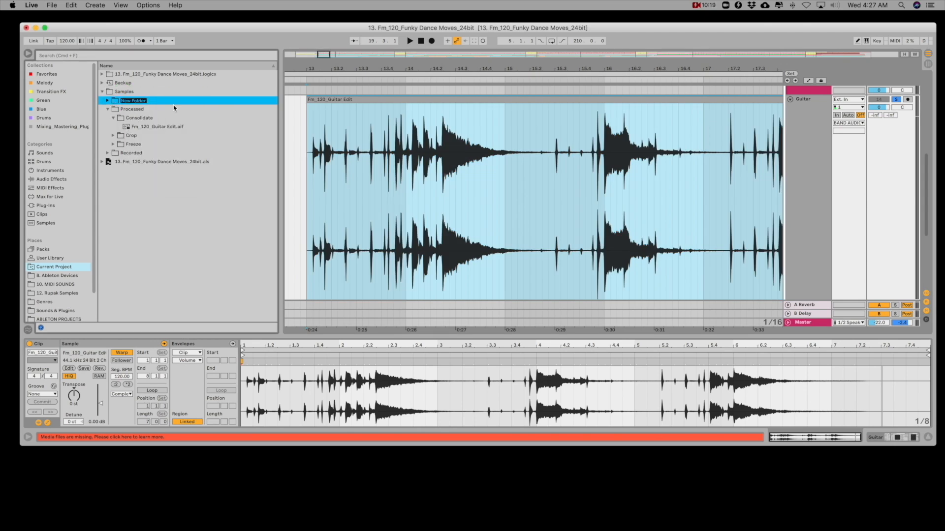
type("Guitar")
- Move Fm_120_Guitar Edit.aif from the Consolidate folder into the Guitar folder and show that folder in Finder
left_click(142, 128)
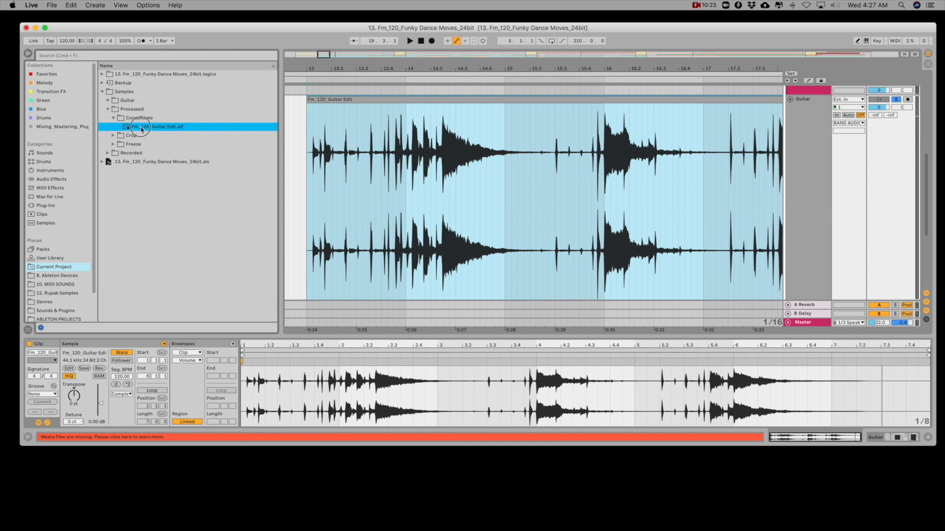
left_click_drag(141, 129, 134, 104)
left_click(137, 101)
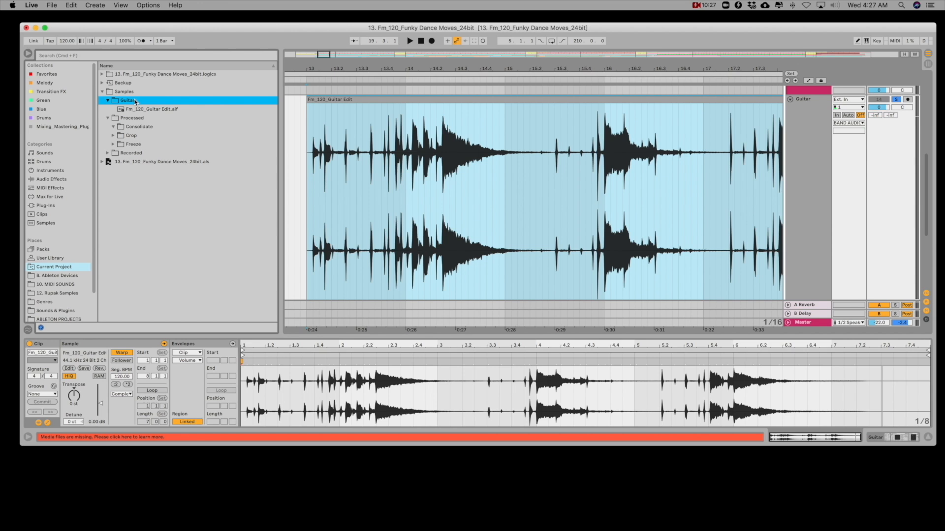
right_click(136, 102)
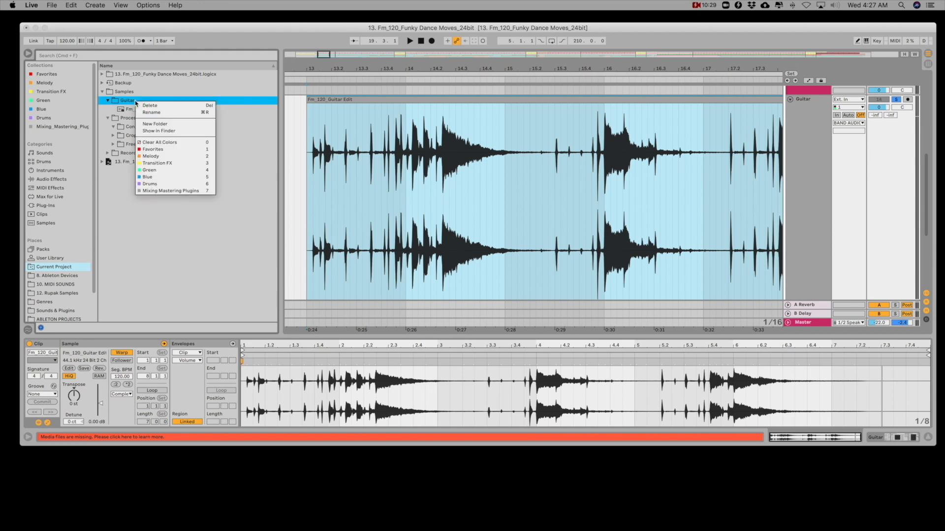
left_click(146, 132)
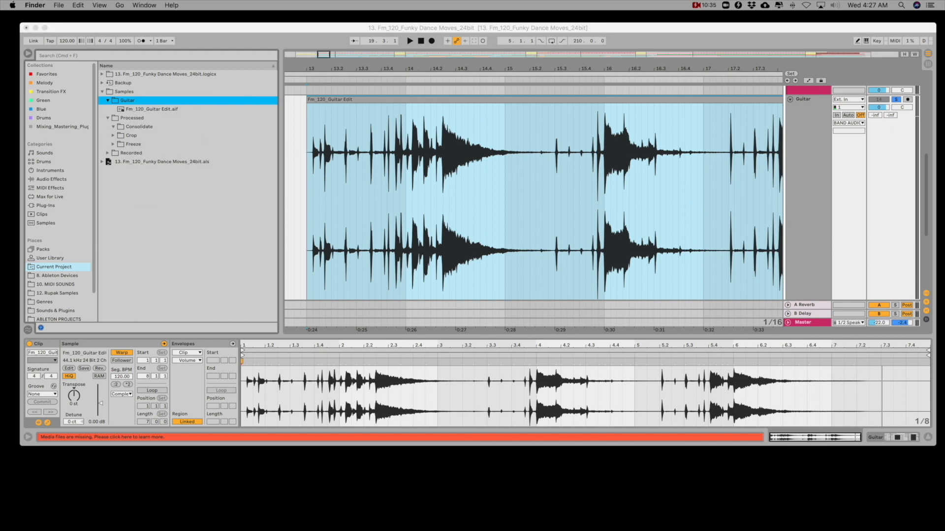
- Examine the new Guitar folder's contents in Finder and trace the Samples folder's location through the project and Tracks folders
left_click_drag(462, 154, 472, 225)
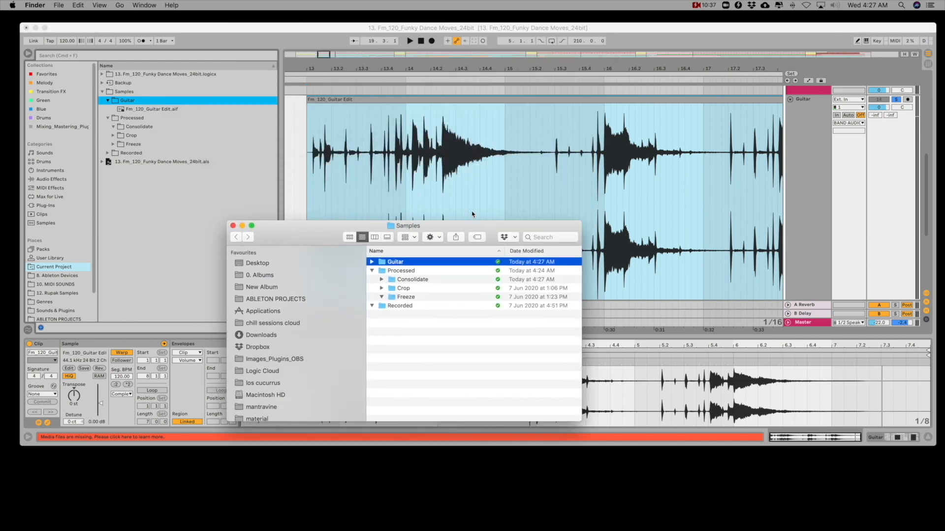
left_click(373, 263)
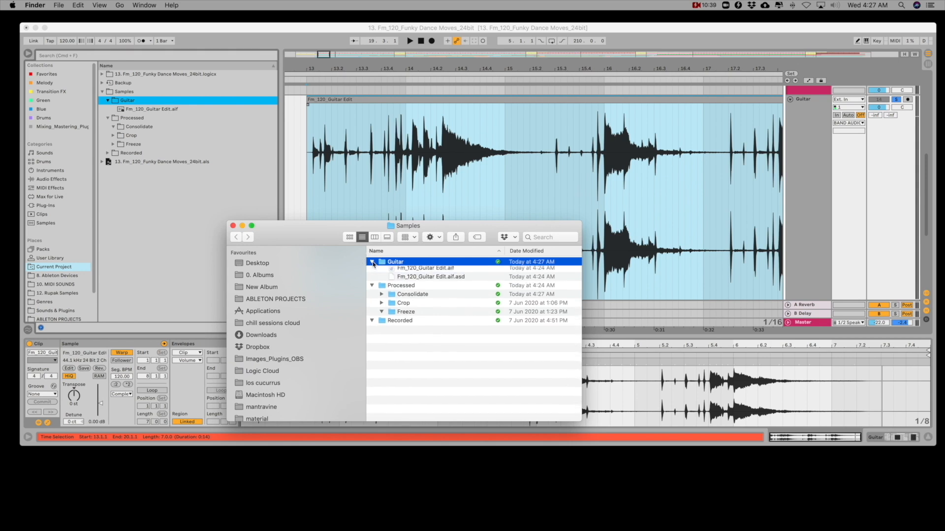
key("super+Up")
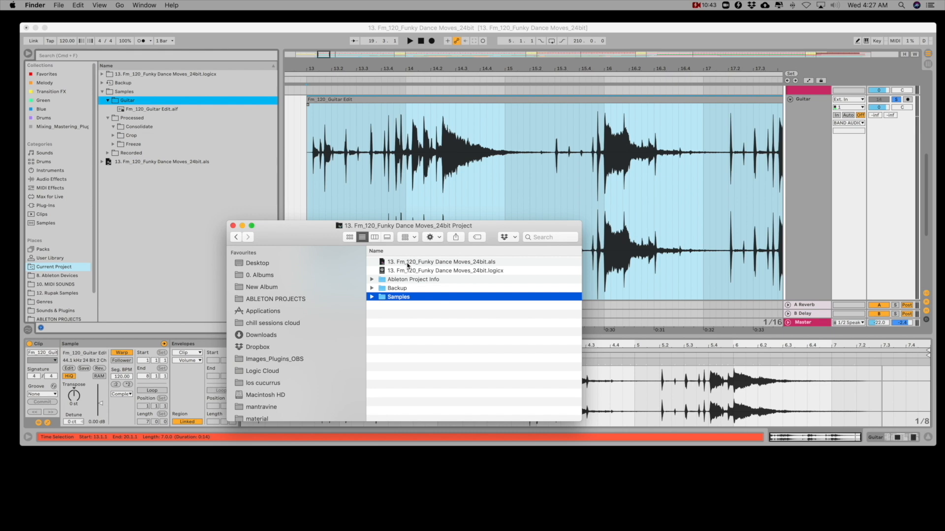
key("super+Up")
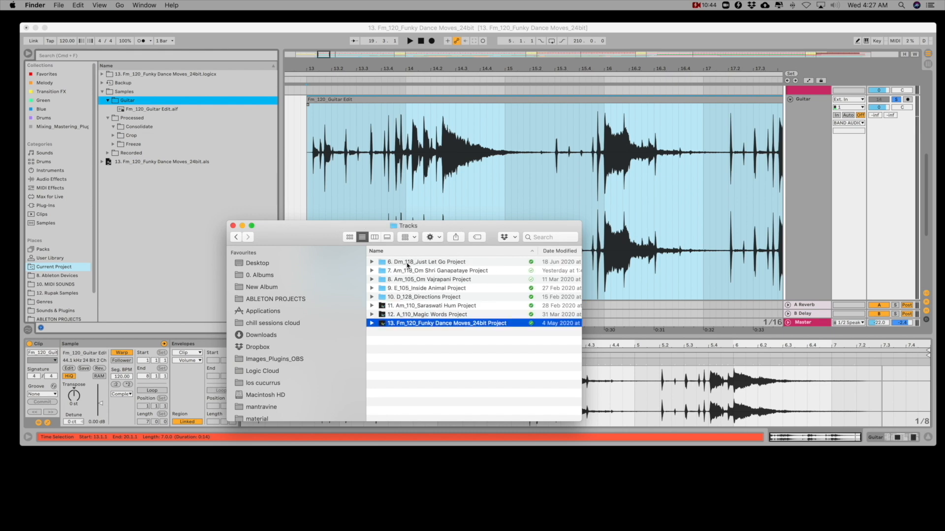
double_click(399, 326)
left_click(397, 297)
double_click(397, 297)
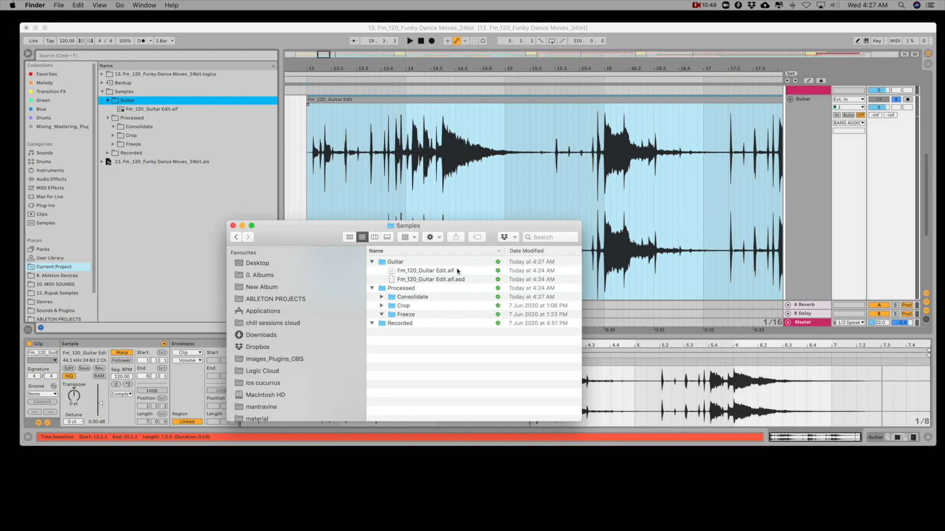
- Locate Fm_120_Guitar Edit.aif in Finder, view the User Library folders, and close the Finder window
left_click_drag(311, 232, 316, 255)
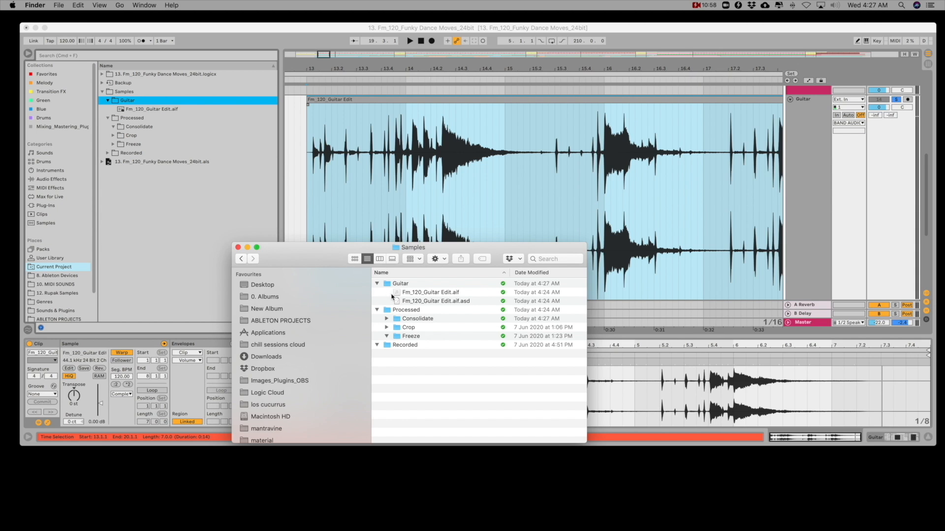
left_click(414, 294)
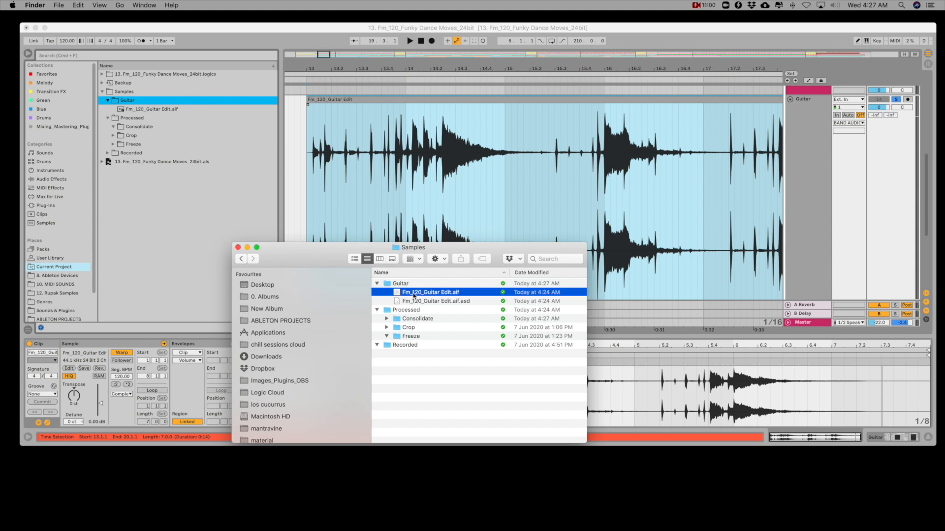
scroll(286, 287, "down", 5)
left_click(288, 280)
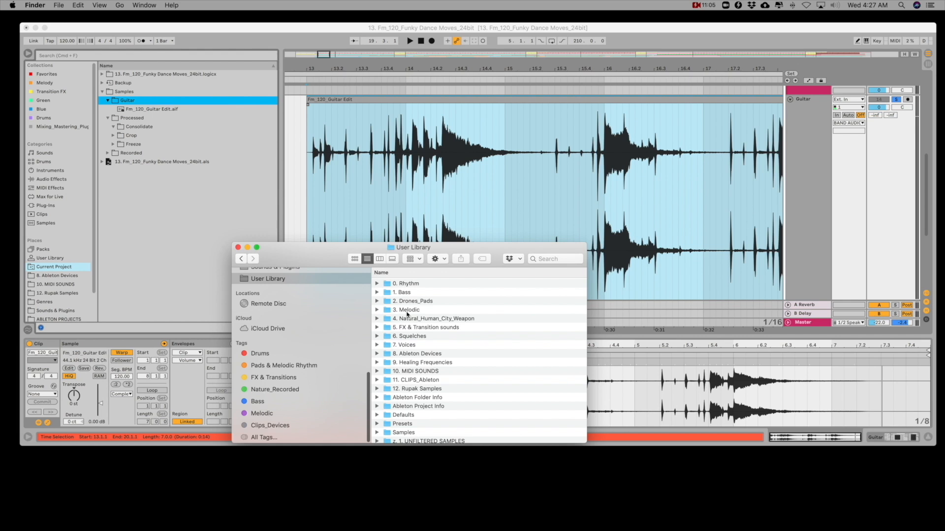
left_click(238, 248)
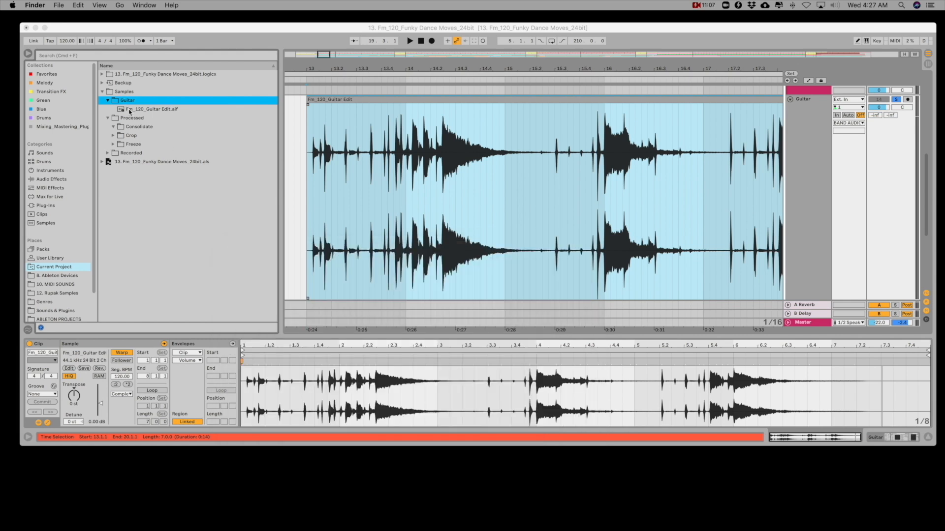
- Select Fm_120_Guitar Edit.aif inside the Guitar folder in Live's browser
left_click(129, 110)
left_click(140, 110)
scroll(70, 192, "down", 3)
left_click_drag(158, 109, 120, 148)
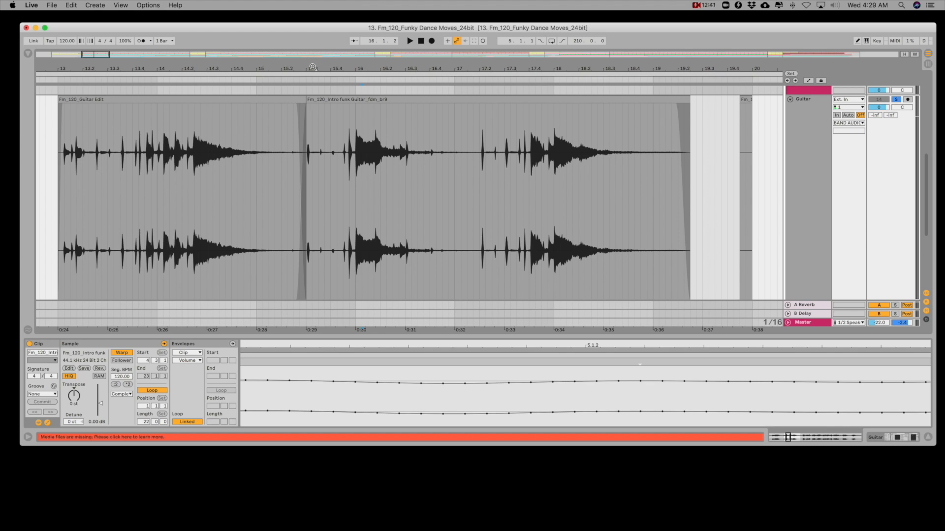
- Split the section from 15.3.1 to 15.4.2 out of the second Guitar clip and raise its gain to 5.94 dB
left_click(337, 181)
left_click_drag(338, 177, 305, 173)
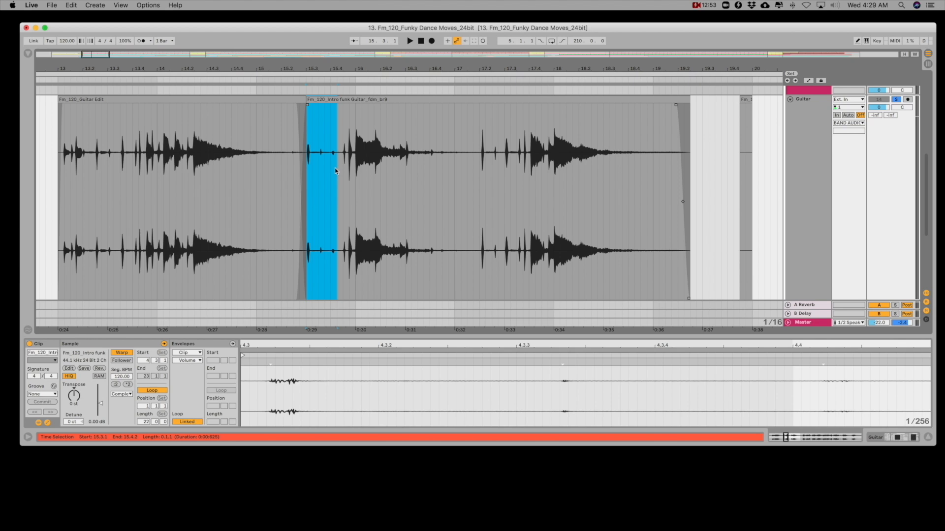
key("super+e")
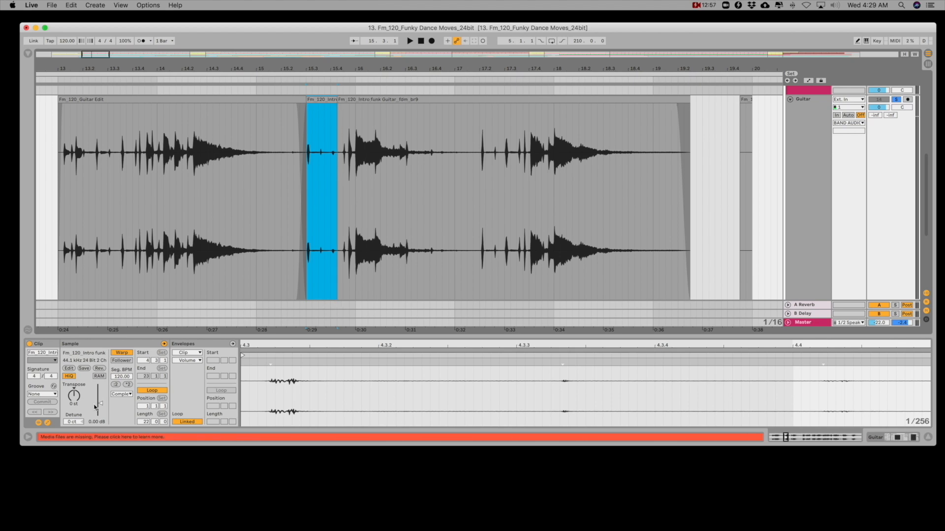
left_click_drag(98, 406, 99, 400)
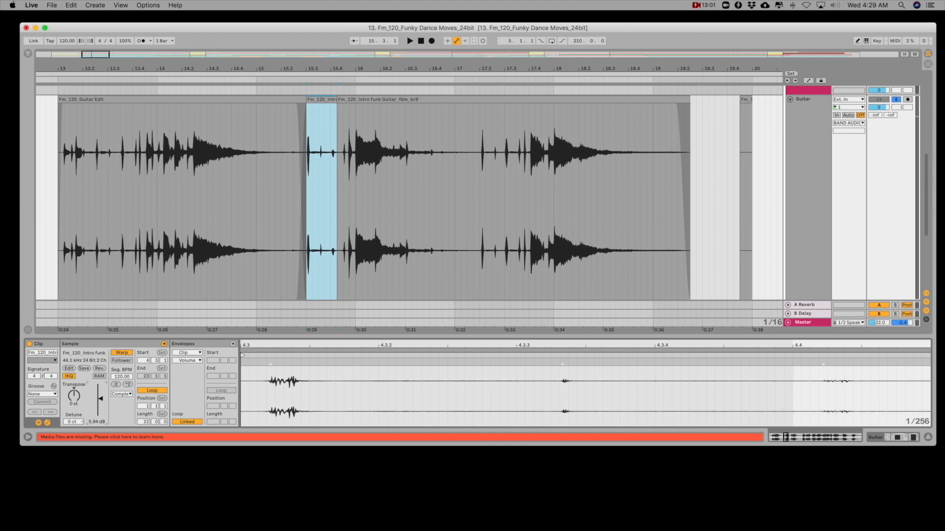
- Split the short Guitar clip at 15.3.3 and raise the gain of its second part to 12.8 dB
left_click(317, 190)
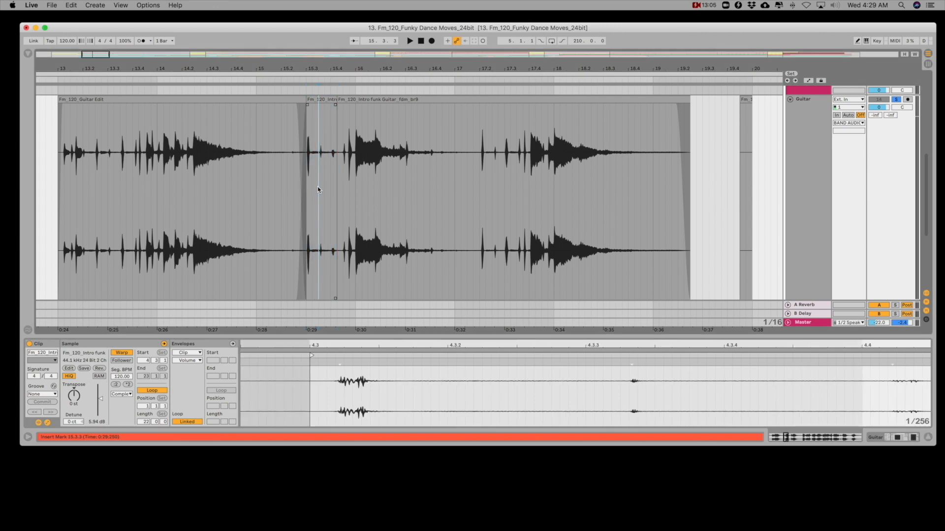
key("super+e")
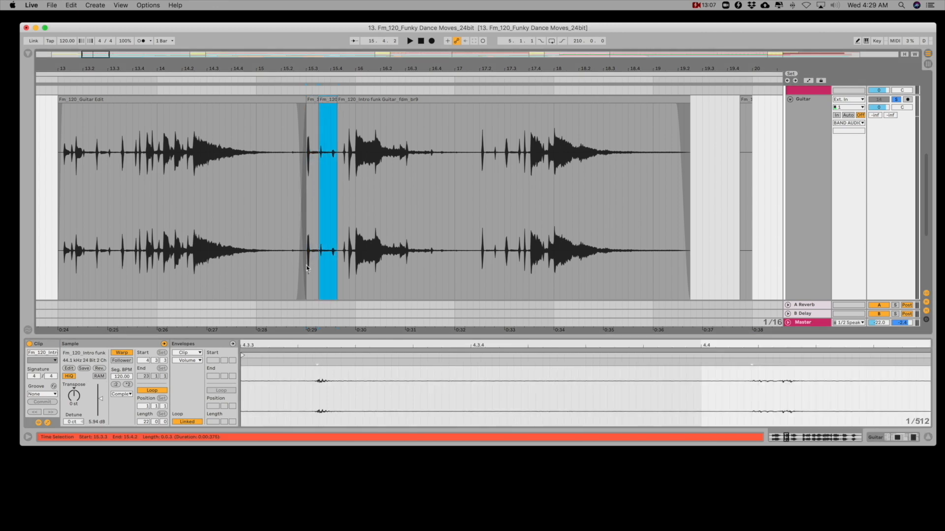
left_click_drag(106, 401, 106, 393)
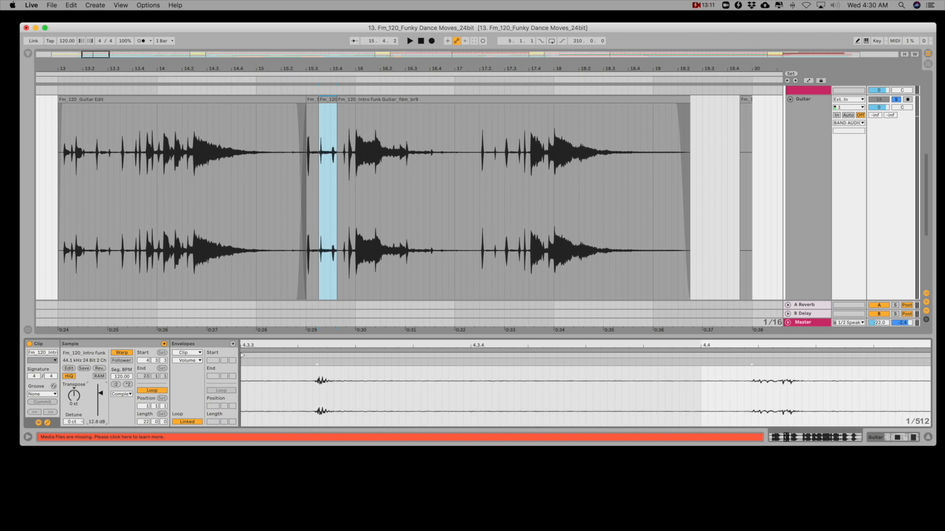
- Lengthen the fade-out of the long Intro funk Guitar clip so it starts at about 17.2.3
left_click(167, 97)
left_click(748, 100, "shift")
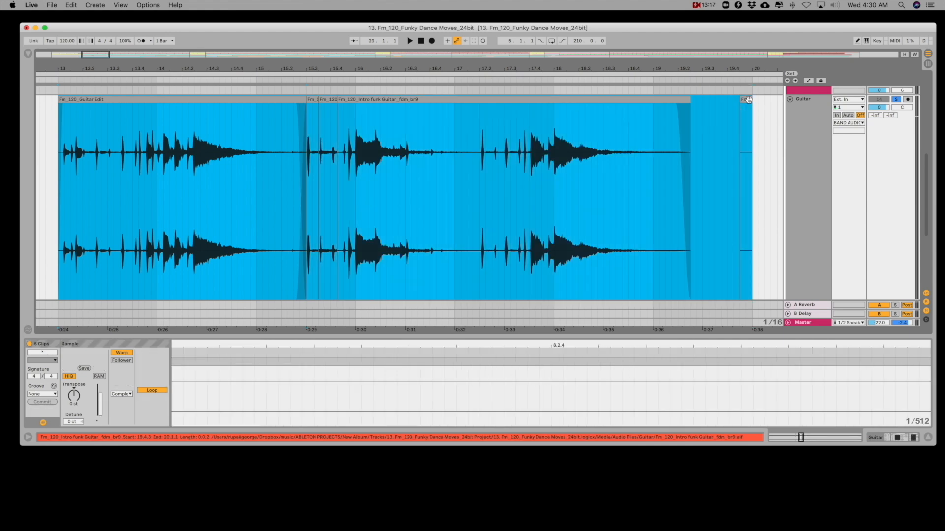
left_click(666, 188)
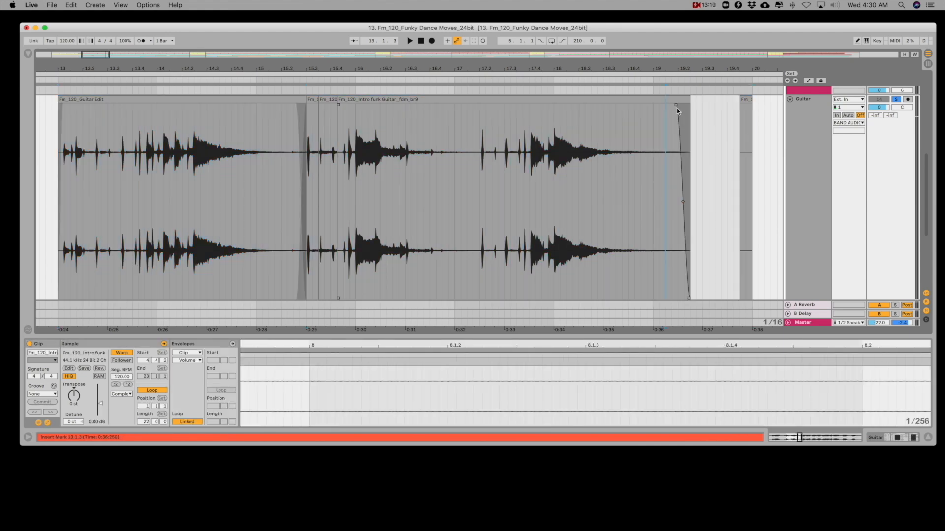
left_click_drag(676, 106, 491, 143)
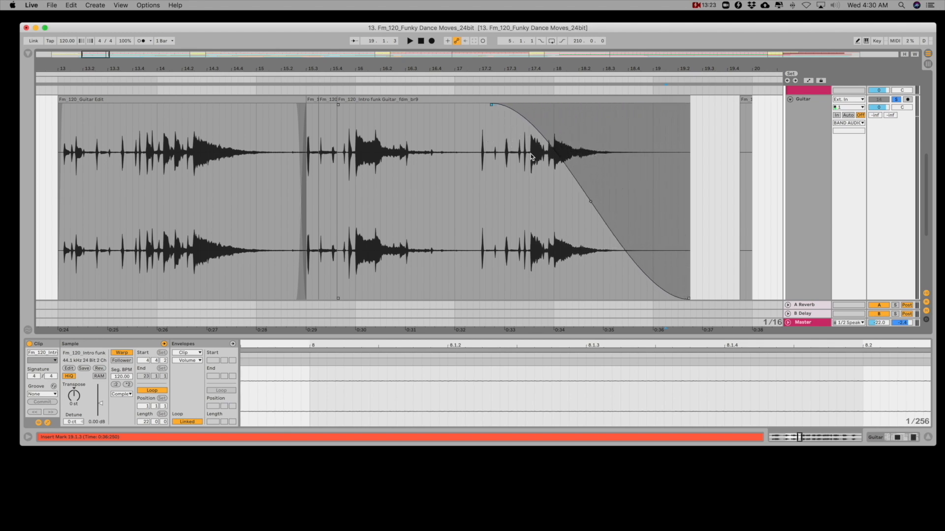
- Try to consolidate all the Guitar clips from 13.1.1 to 20.1.1 into one clip
left_click(261, 99)
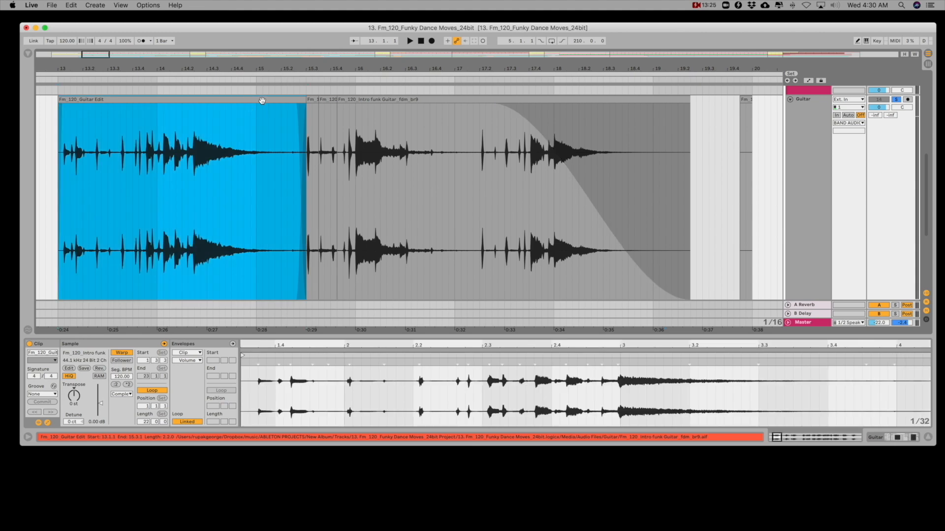
left_click(745, 98, "shift")
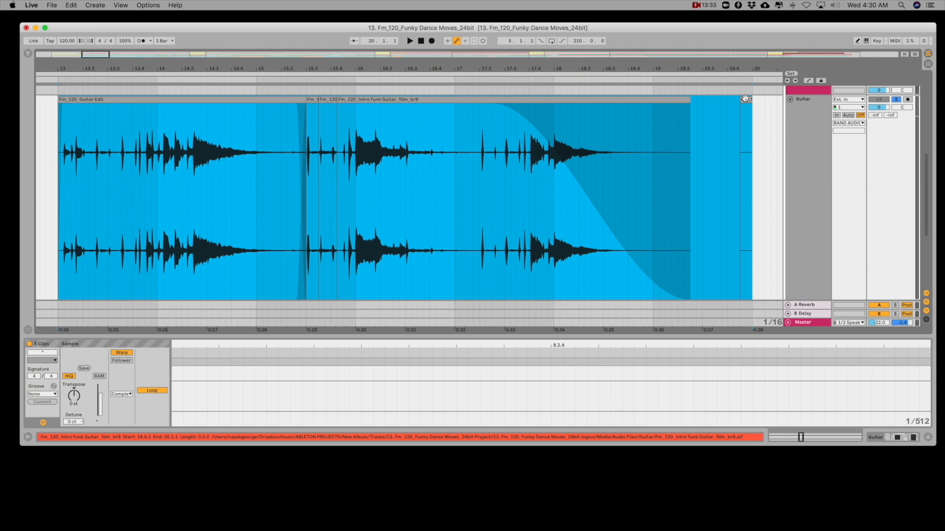
key("super+j")
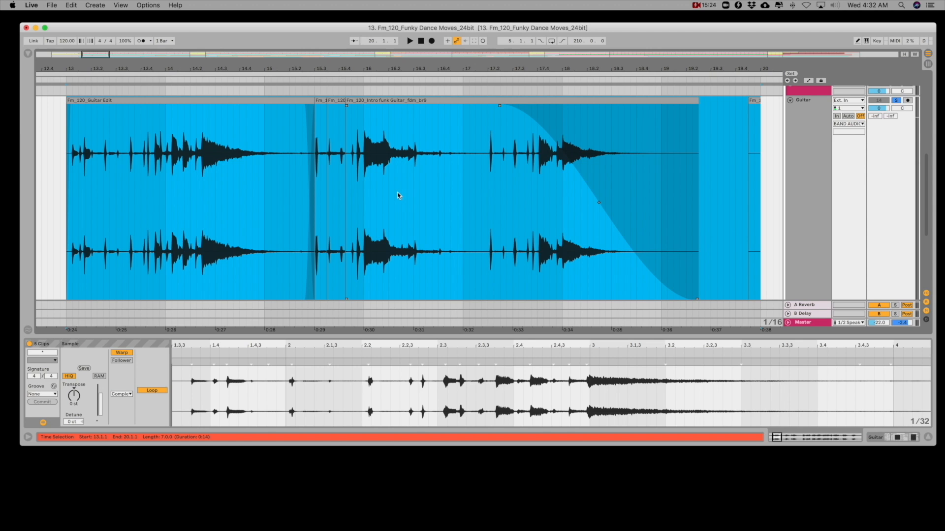
- Select the first Guitar clip, Fm_120_Guitar Edit, and show its source file in the browser
left_click_drag(276, 194, 310, 192)
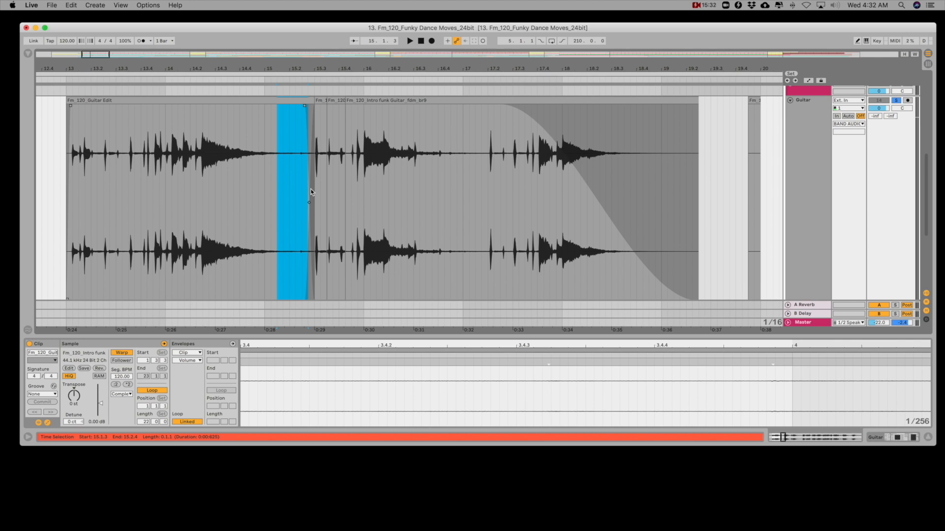
left_click(143, 102)
right_click(143, 102)
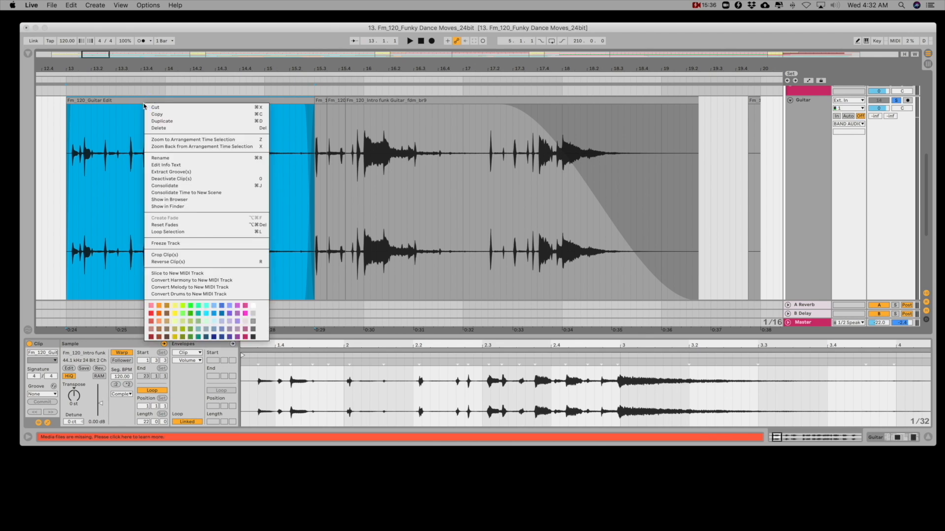
left_click(156, 200)
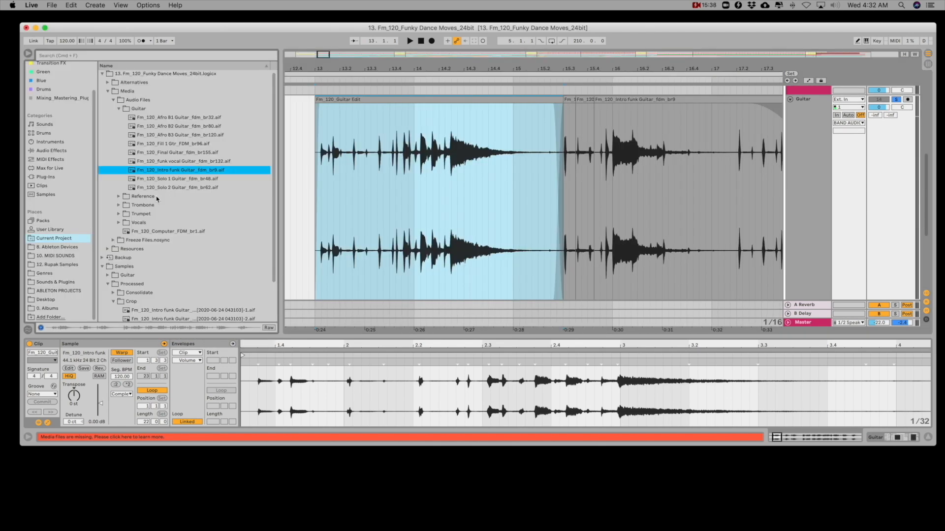